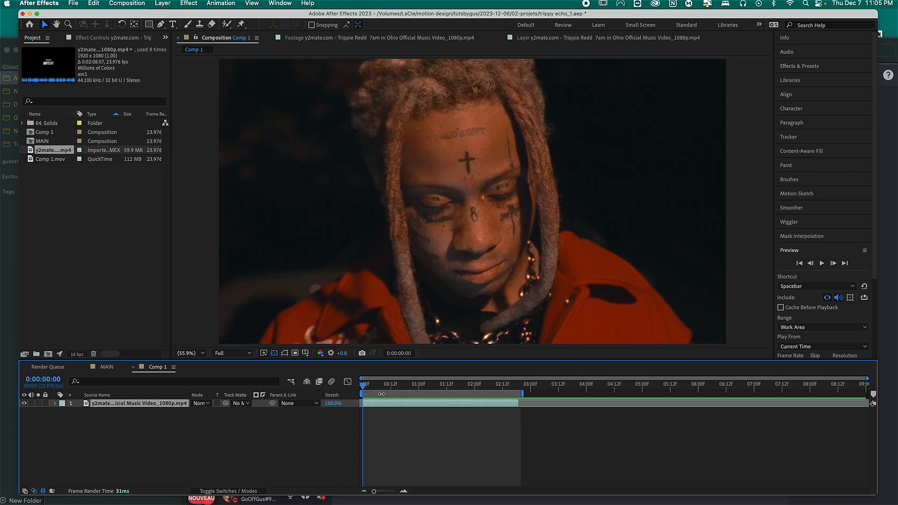
Split the music video layer into three clips, cutting at 0:00:00:09 and about 0:00:01:14
left_click_drag(376, 389, 451, 389)
key("super+shift+d")
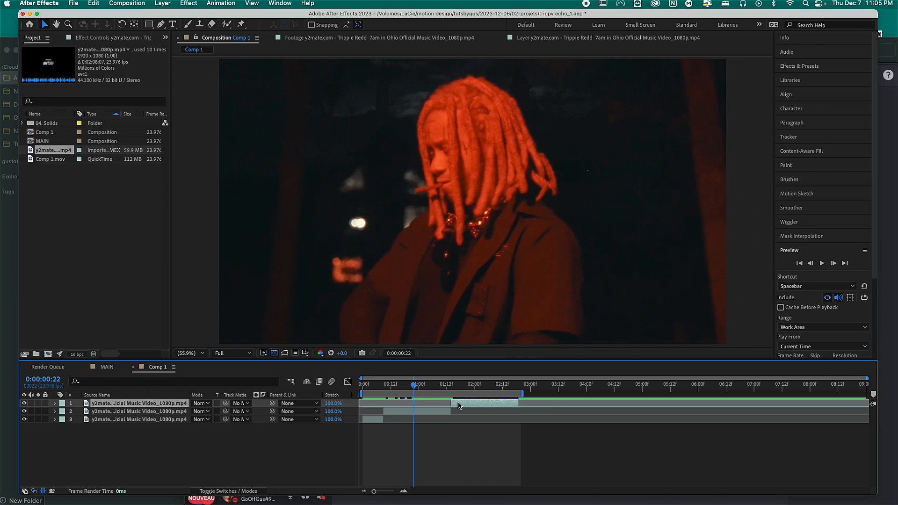
Shift the last clip about 19 frames later on the timeline and end the work area at its end
left_click_drag(457, 405, 567, 393)
key("n")
left_click_drag(460, 392, 390, 387)
key("space")
key("space")
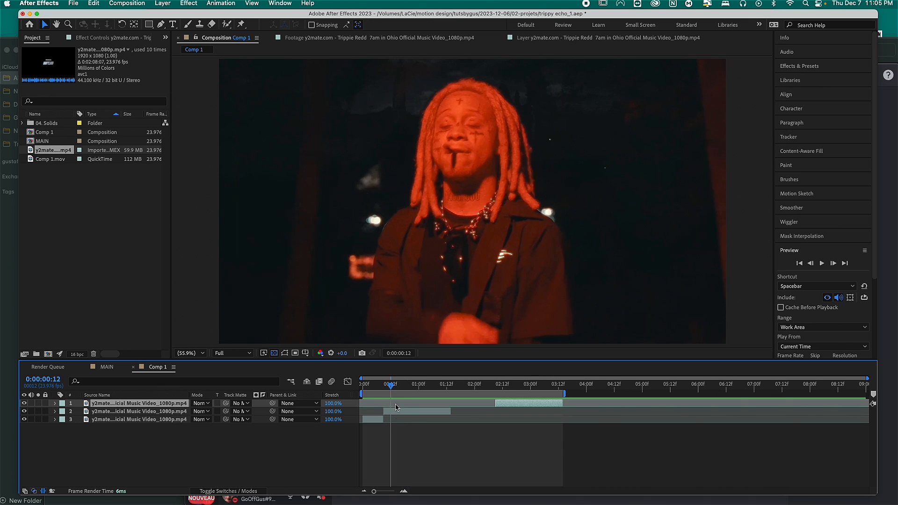
Duplicate the middle clip, split the copy at 0:00:00:13, and delete the copy's earlier part
left_click(393, 389)
left_click(398, 412)
key("super+d")
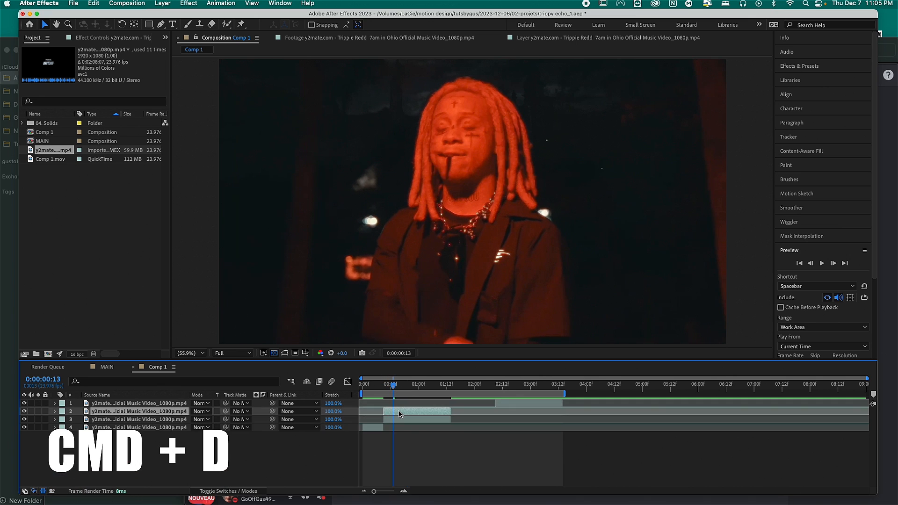
key("super+shift+d")
left_click(387, 419)
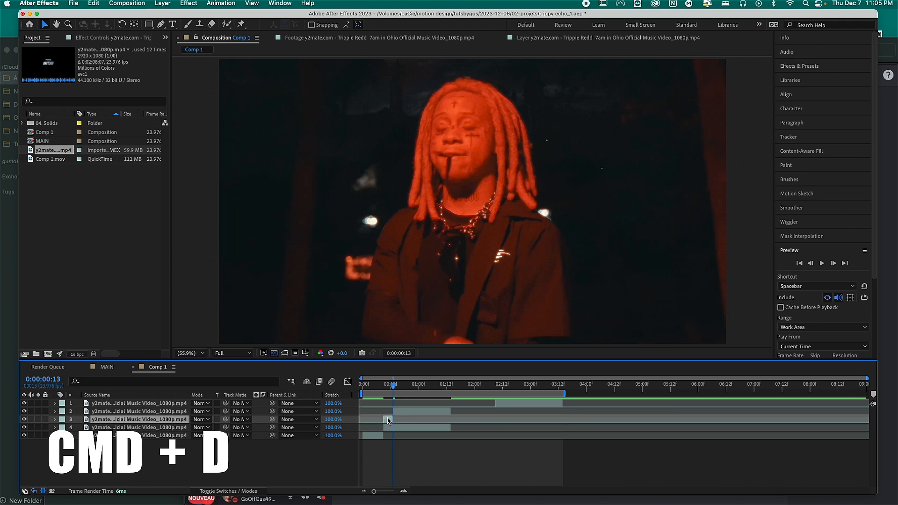
key("Delete")
key("space")
key("space")
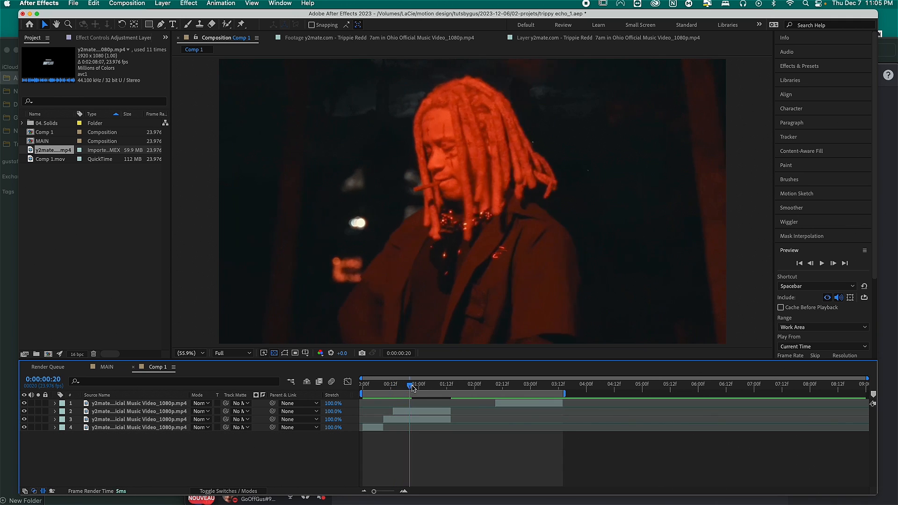
Time-stretch the trimmed duplicate clip with a stretch factor of 1000, holding its in-point in place
left_click(399, 412)
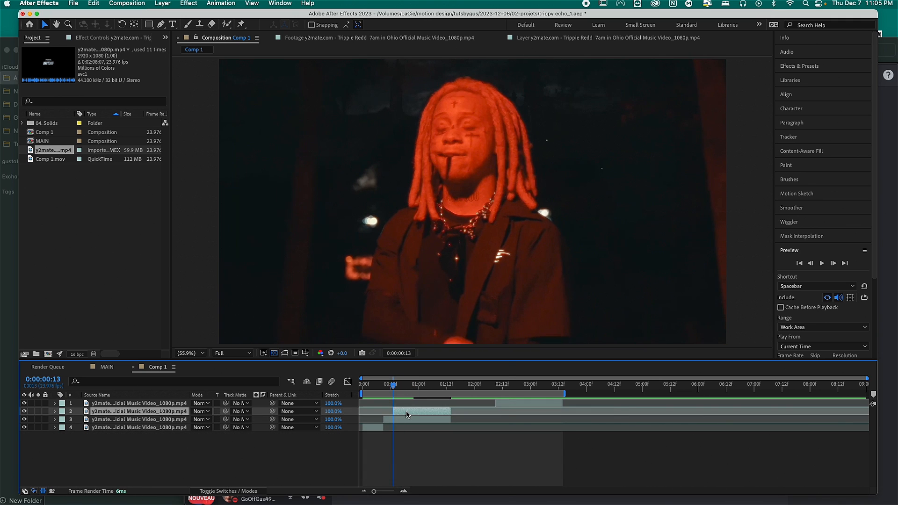
right_click(406, 415)
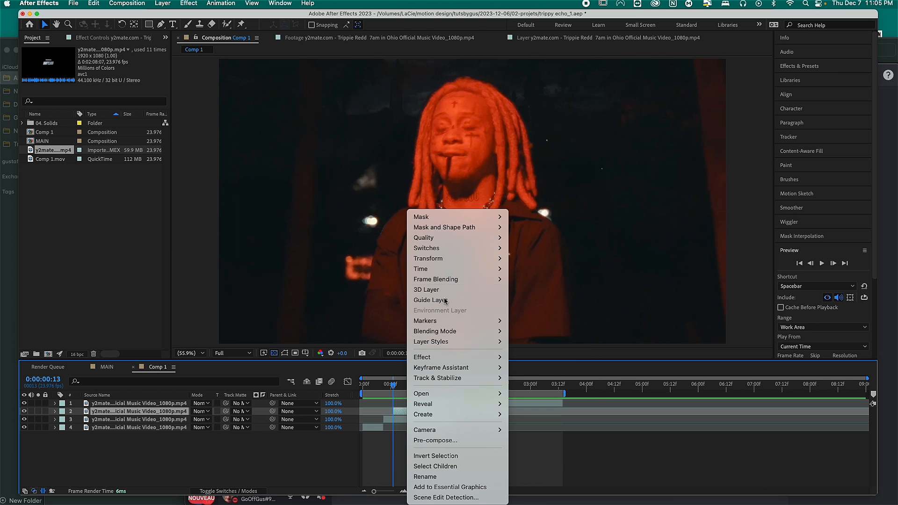
left_click(538, 290)
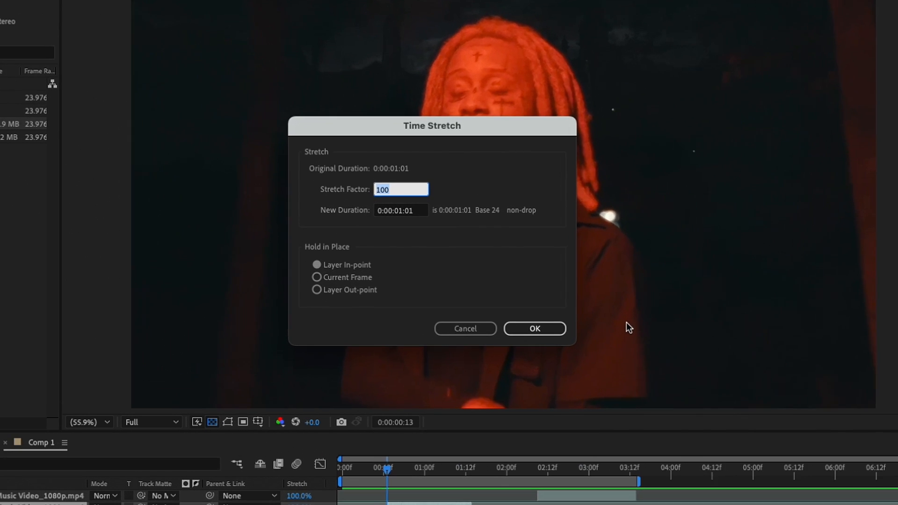
type("1000")
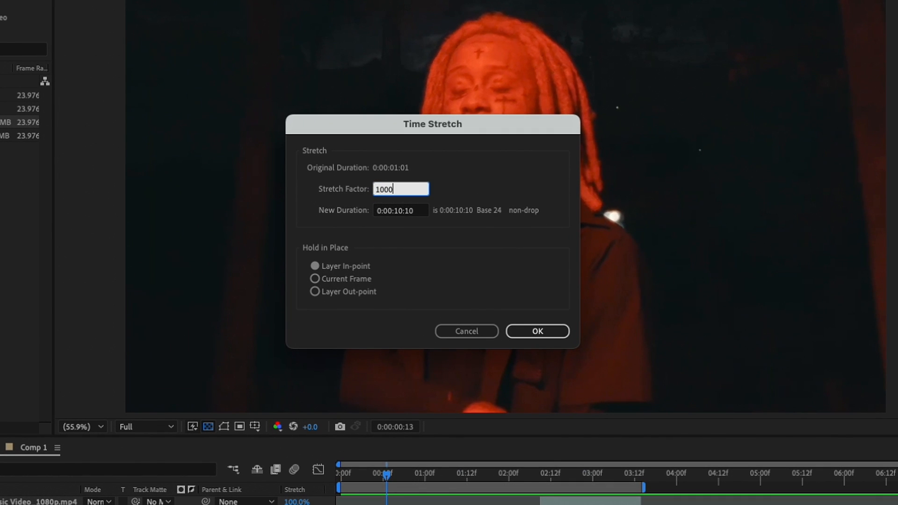
key("Return")
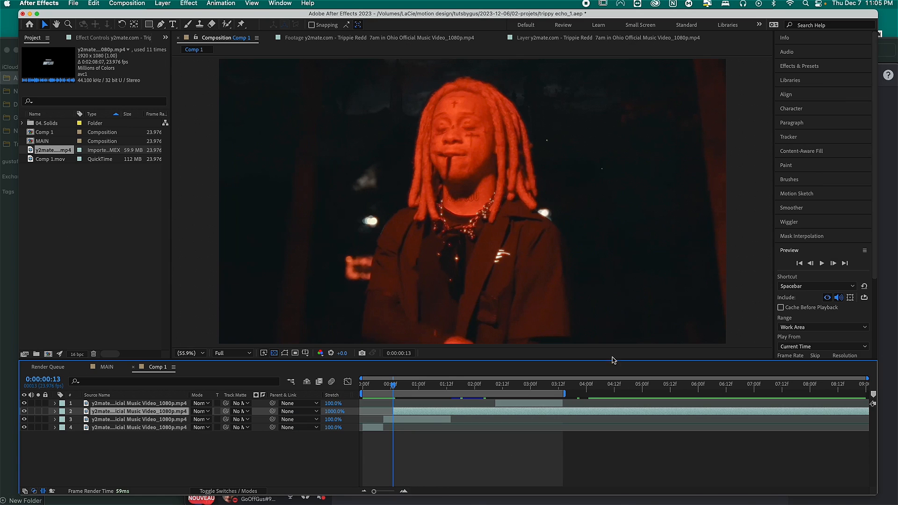
Cut the stretched clip at the end of the original middle clip, delete the excess, and preview the slow motion
mouse_move(395, 388)
left_mouse_down()
mouse_move(453, 387)
mouse_move(393, 389)
mouse_move(424, 390)
mouse_move(405, 390)
left_mouse_up()
key("ctrl+shift+d")
key("Delete")
key("space")
key("space")
Set the slowed clip's frame blending to Pixel Motion and preview the composition from 0:00:00:09
right_click(410, 414)
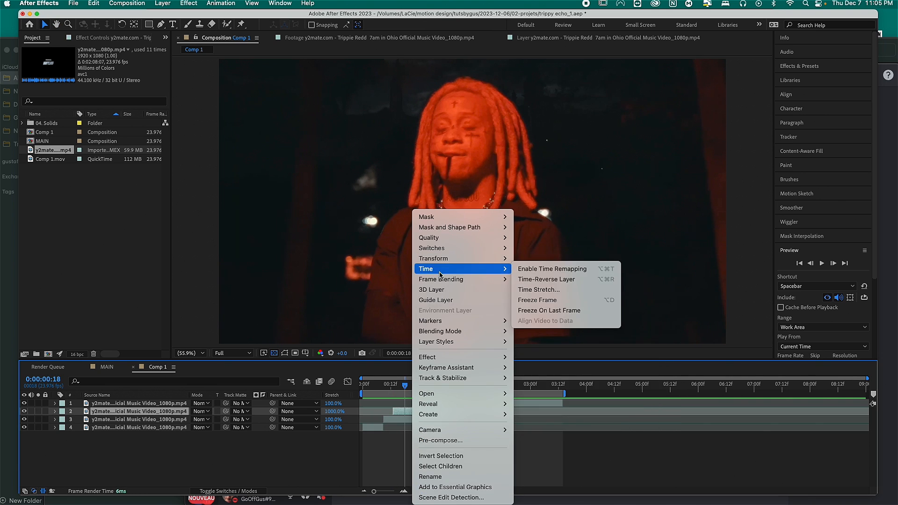
mouse_move(468, 280)
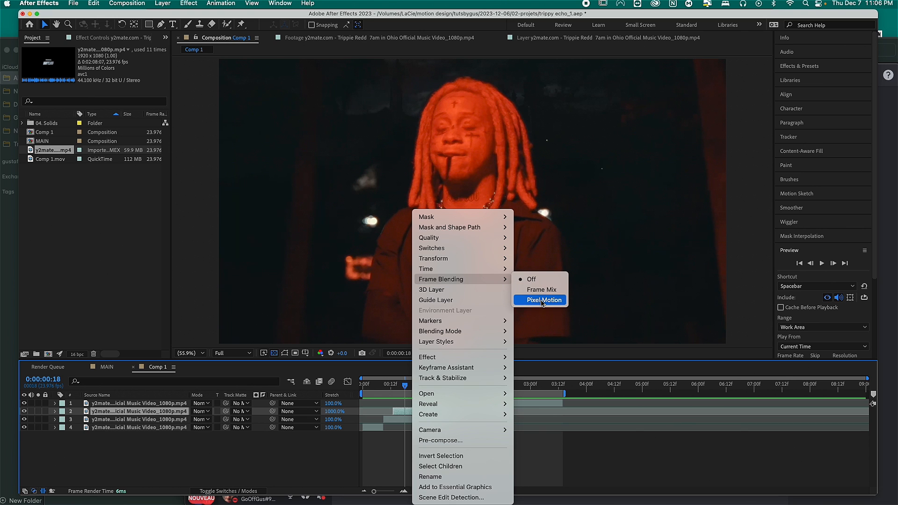
left_click(542, 301)
left_click(384, 386)
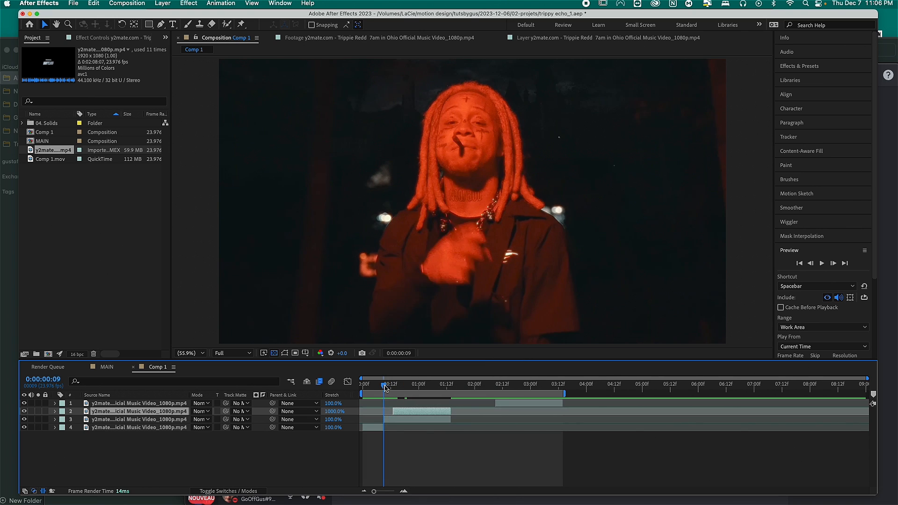
key("space")
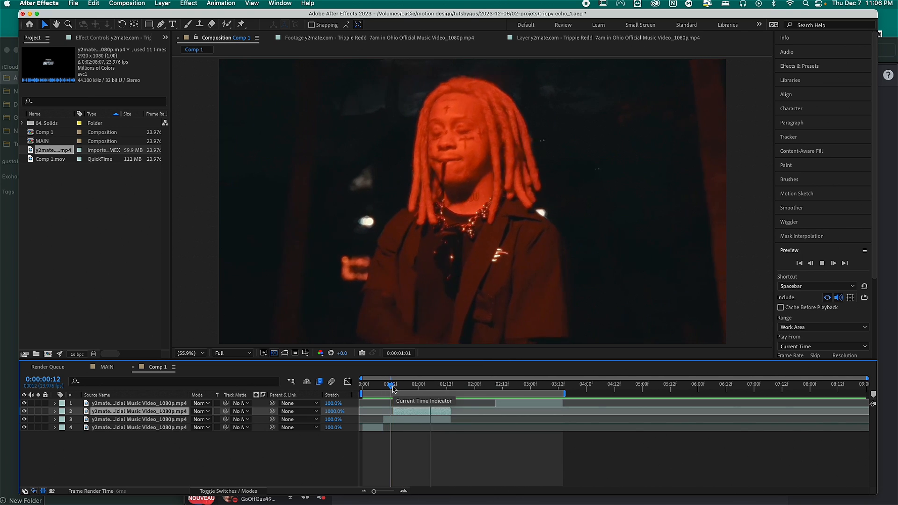
key("space")
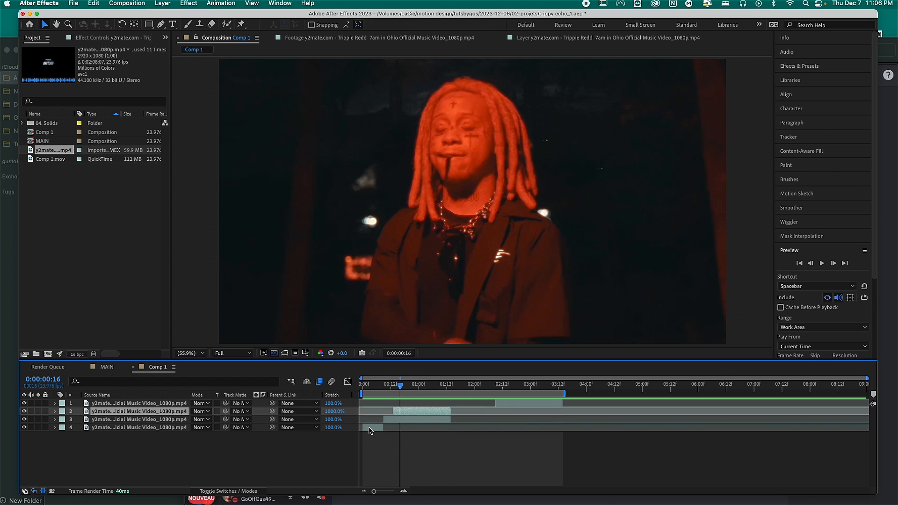
Scale up the slowed clip slightly and set its Position to 960, 612
key("s")
left_click_drag(210, 419, 256, 428)
key("p")
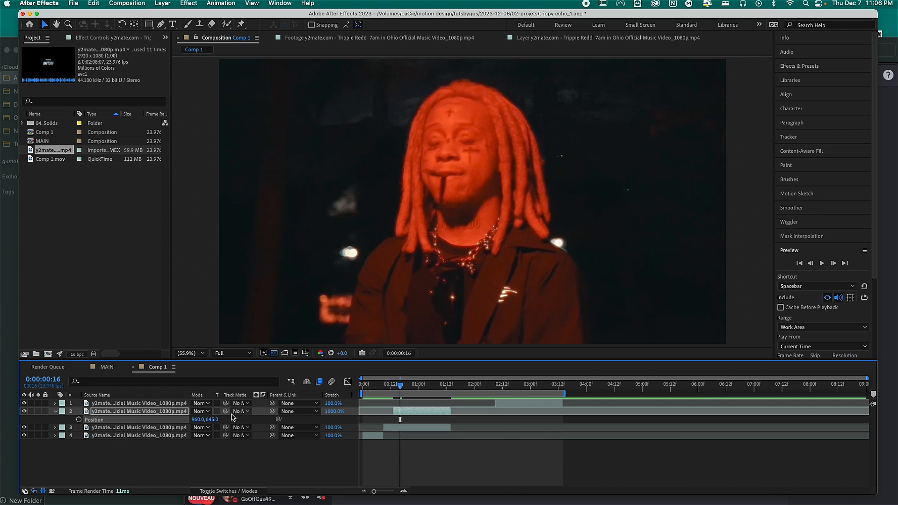
left_click_drag(212, 421, 201, 421)
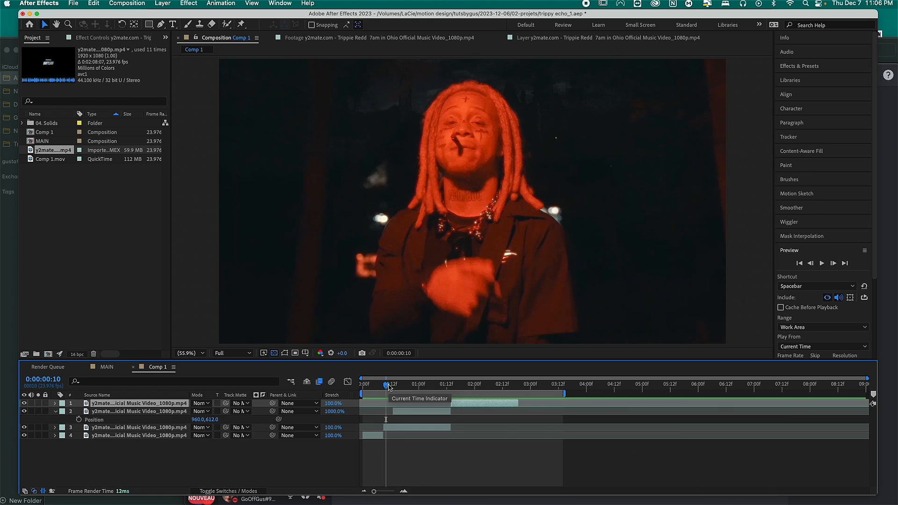
Add an adjustment layer above the clips and cut it down to about 0:00:00:11 to 0:00:00:15, around the slowed clip's start
left_click_drag(389, 387, 395, 386)
right_click(378, 420)
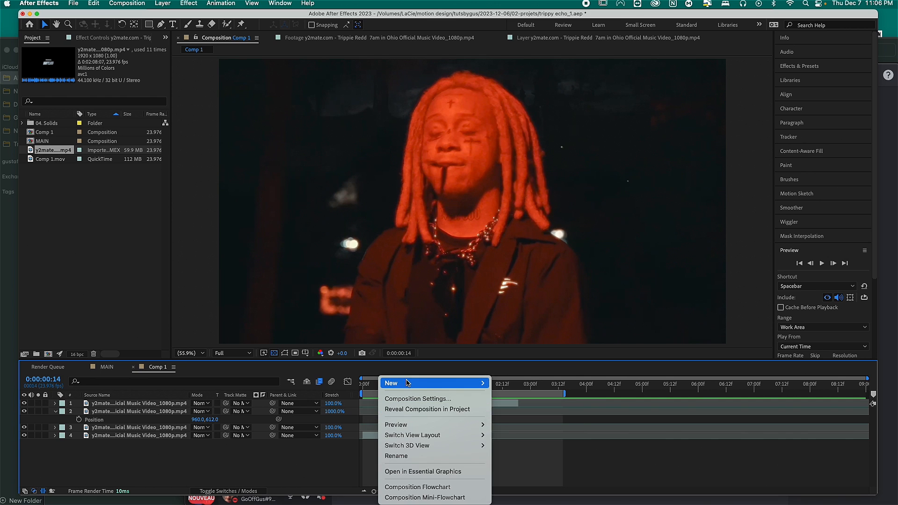
mouse_move(454, 383)
left_click(515, 461)
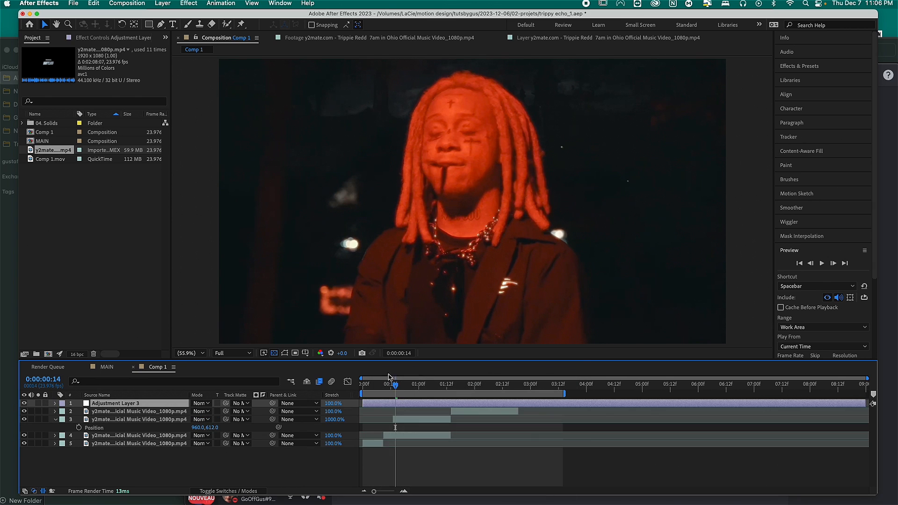
key("Delete")
left_click(379, 411)
key("Delete")
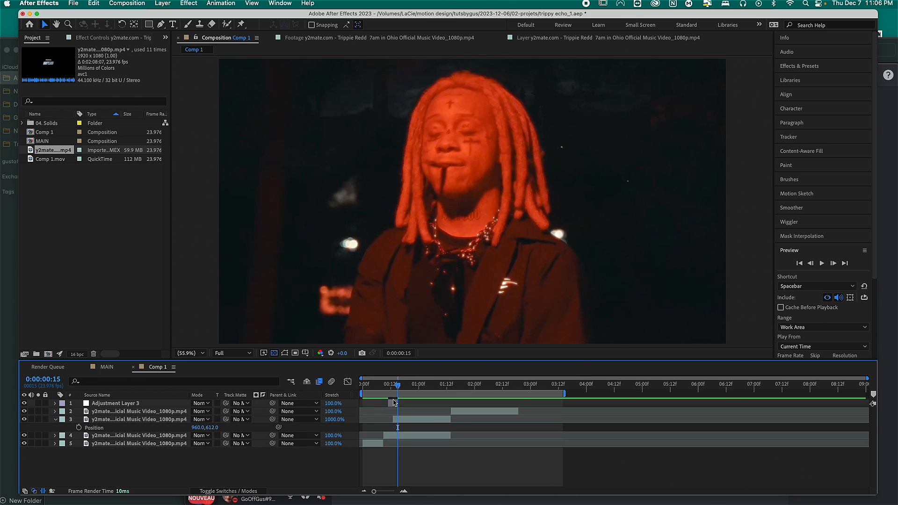
Find the Color Correction Exposure effect and apply it to the short adjustment layer
left_click(393, 404)
left_click(389, 386)
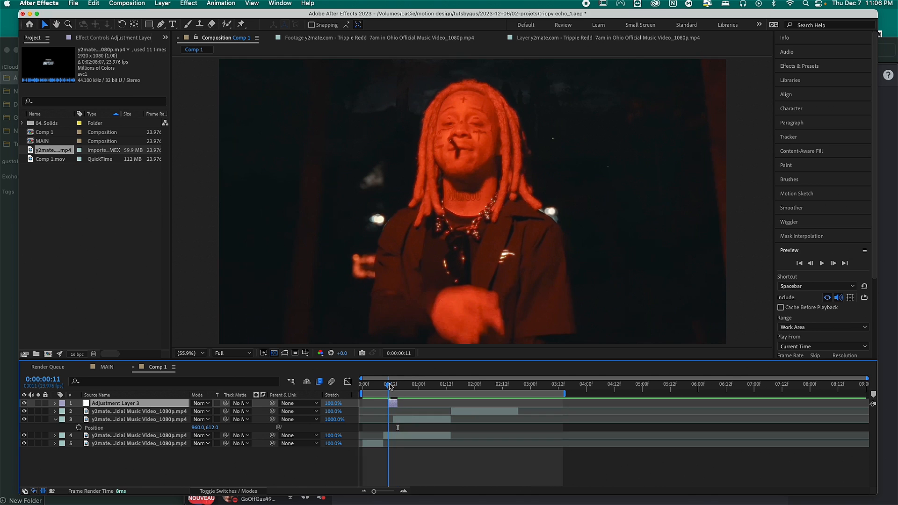
left_click(795, 67)
left_click(798, 78)
type("expos")
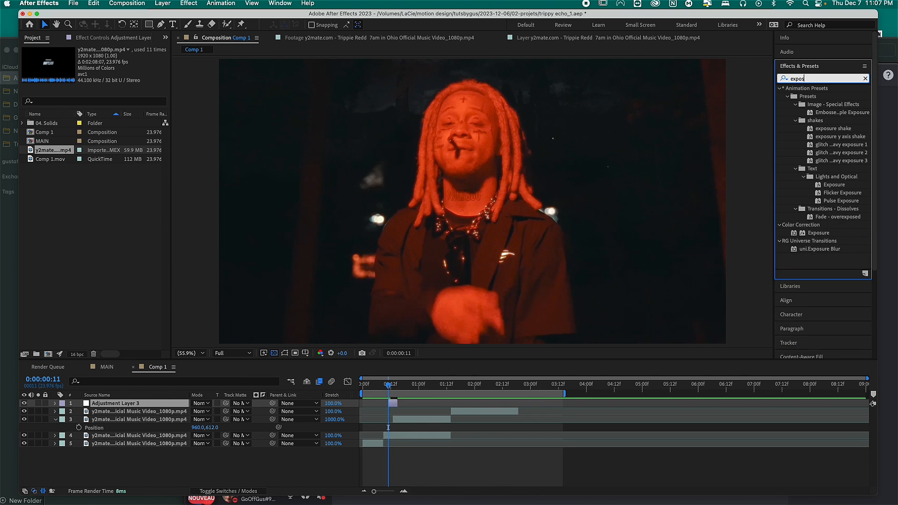
type("ure")
double_click(819, 216)
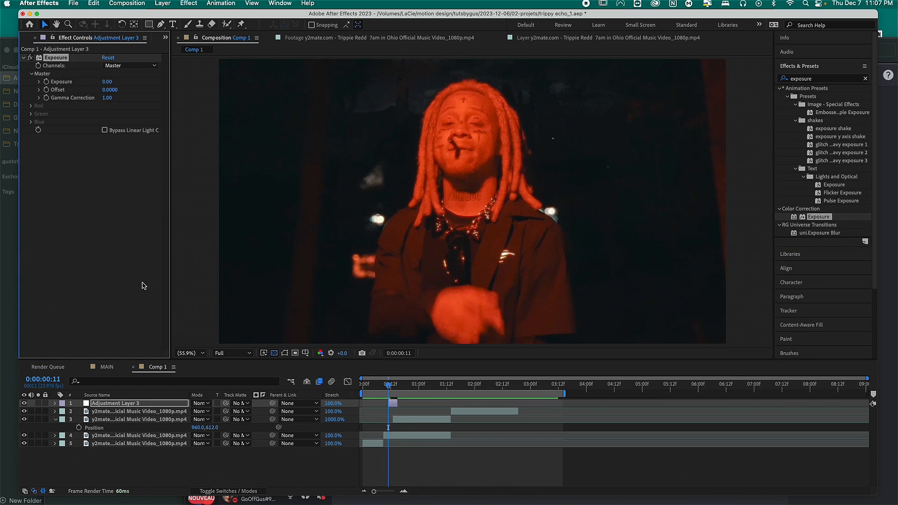
Keyframe the adjustment layer's Exposure at 2.00 at 0:00:00:13 and 0.00 at 0:00:00:11 to make a flash
left_click_drag(389, 386, 393, 384)
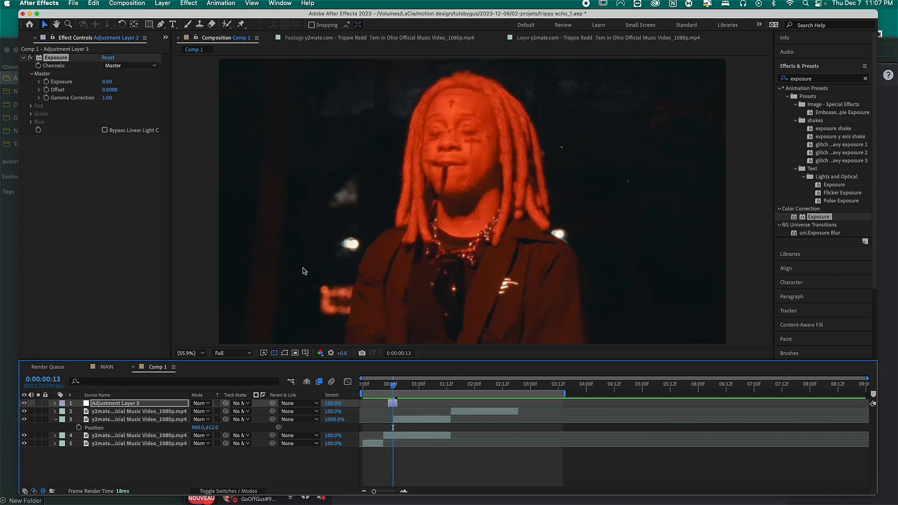
left_click_drag(106, 82, 107, 83)
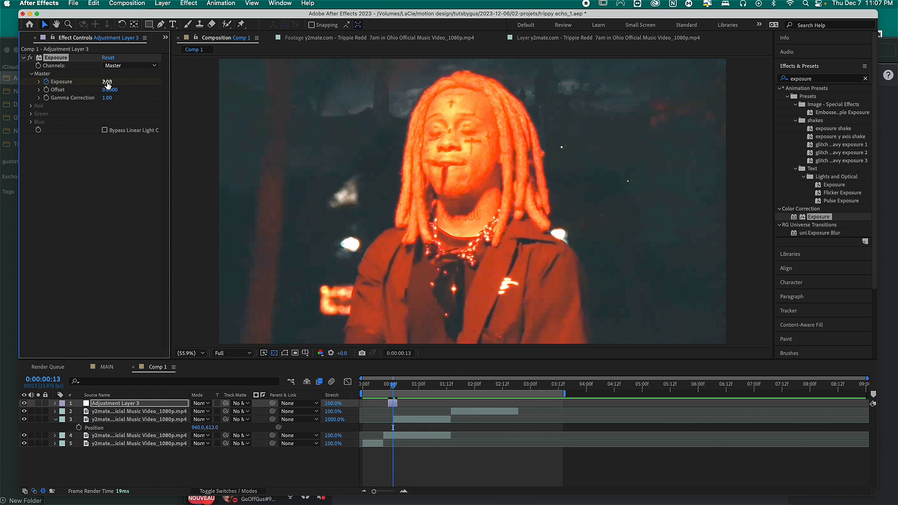
left_click(389, 385)
left_click(105, 83)
type("0")
key("Return")
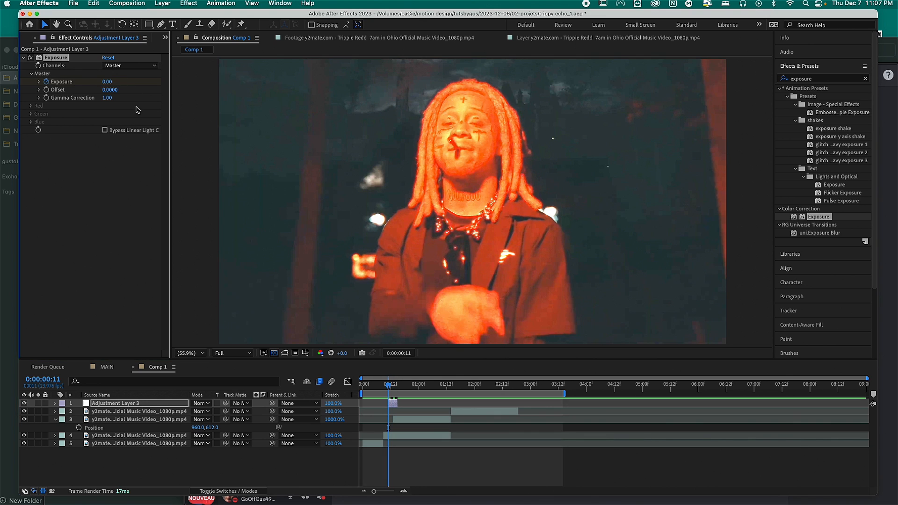
Duplicate the exposure adjustment layer, center the copy over the cut where the last clip begins, and preview
key("super+d")
left_click_drag(393, 403, 452, 405)
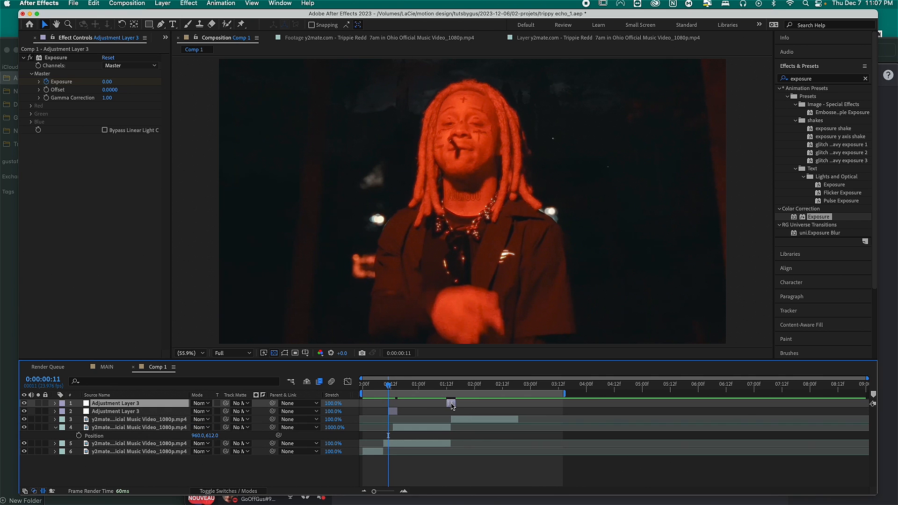
left_click_drag(385, 389, 380, 389)
key("space")
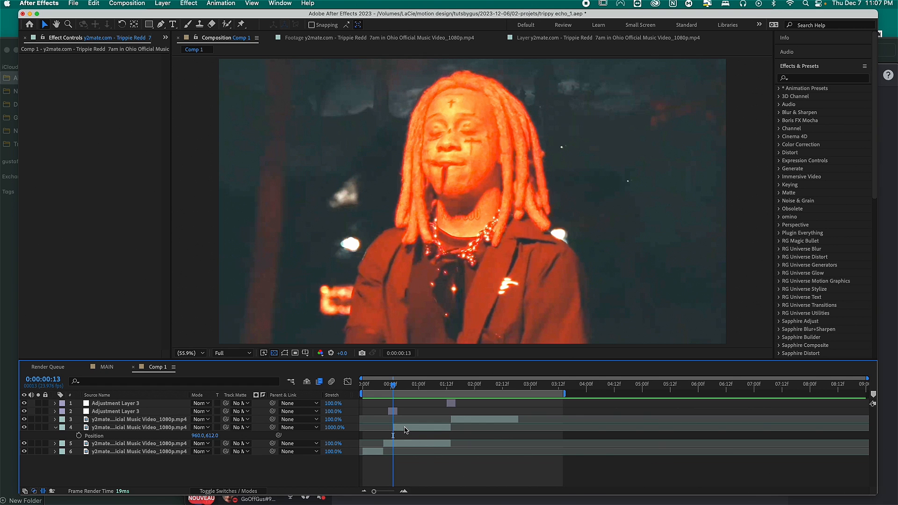
Apply Curves to the slowed clip and keyframe it from the straight curve at 0:00:00:13 to a heavily darkened curve at 0:00:01:13
left_click(405, 429)
left_click(823, 78)
type("curves")
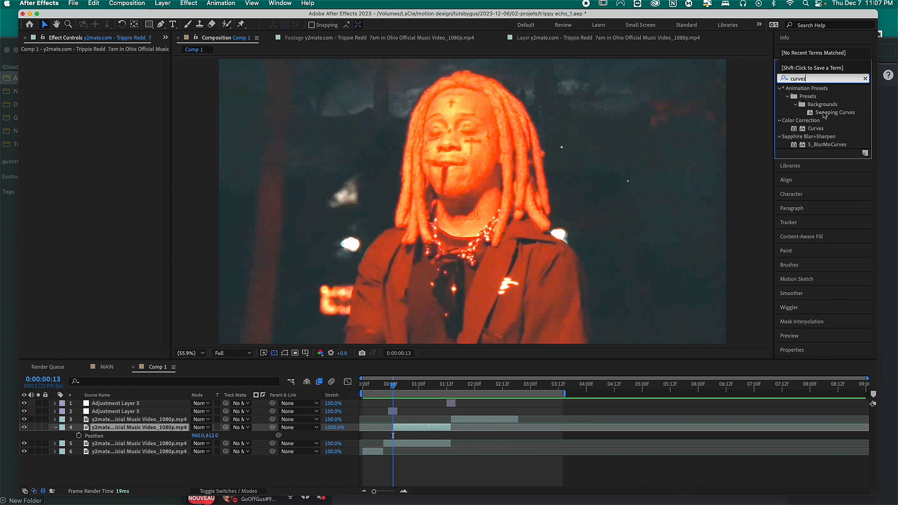
left_click_drag(815, 128, 136, 245)
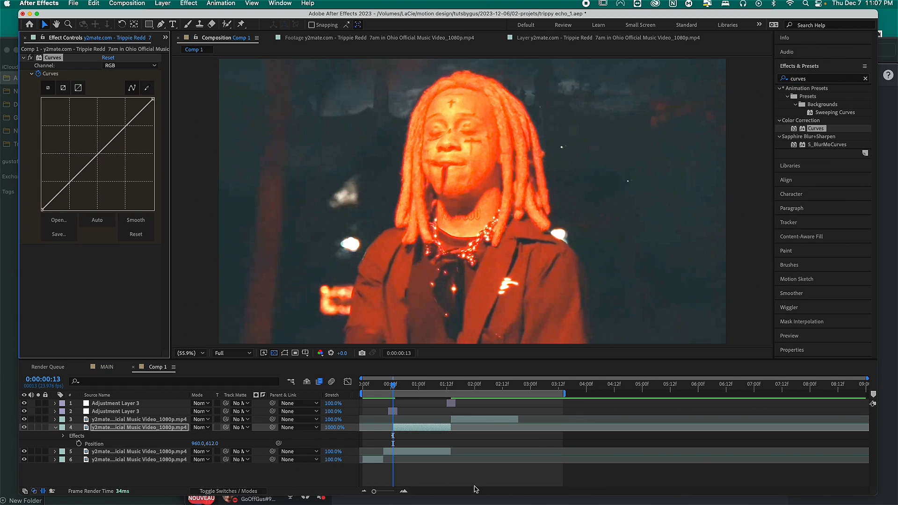
left_click(448, 387)
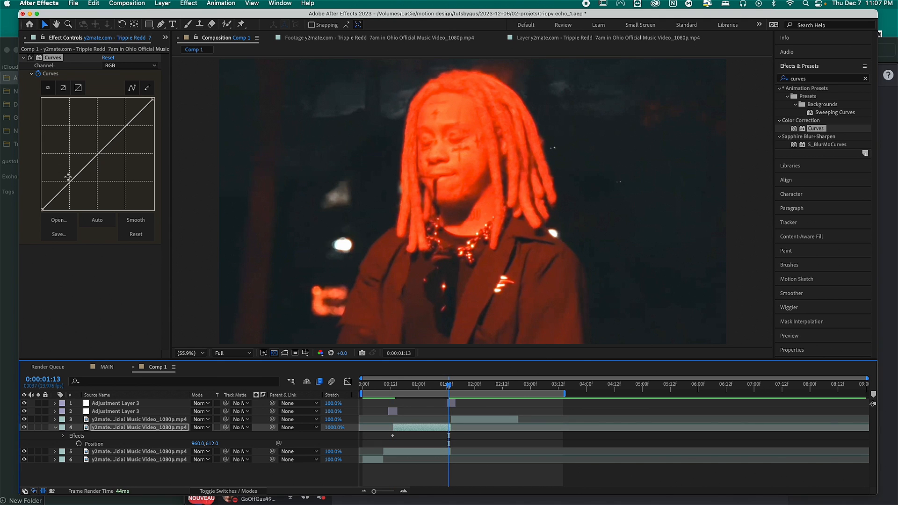
left_click_drag(78, 178, 138, 186)
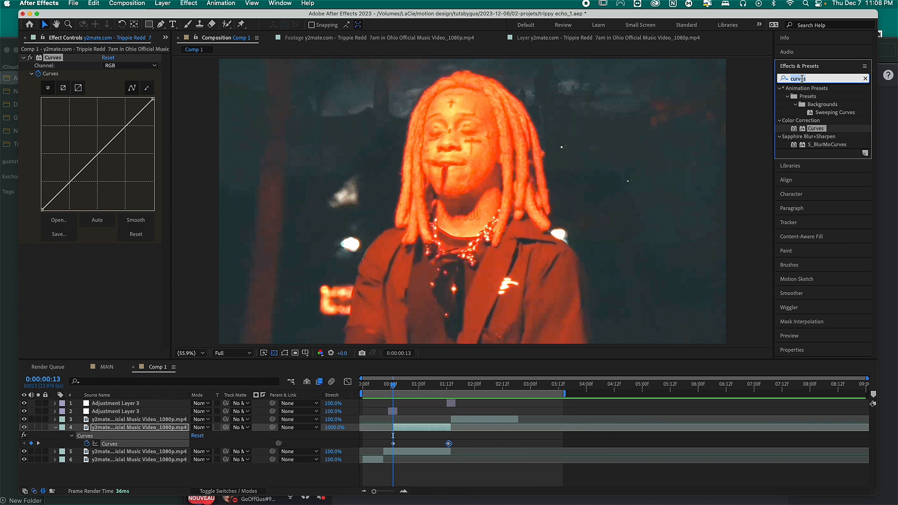
Find the uni.Glow effect and apply it to the slowed clip
type("glow")
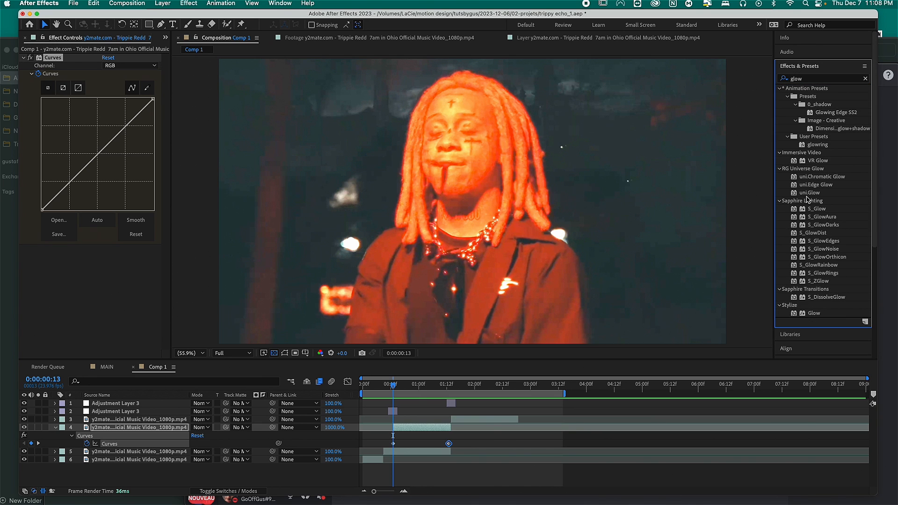
left_click(802, 194)
left_click_drag(814, 192, 104, 267)
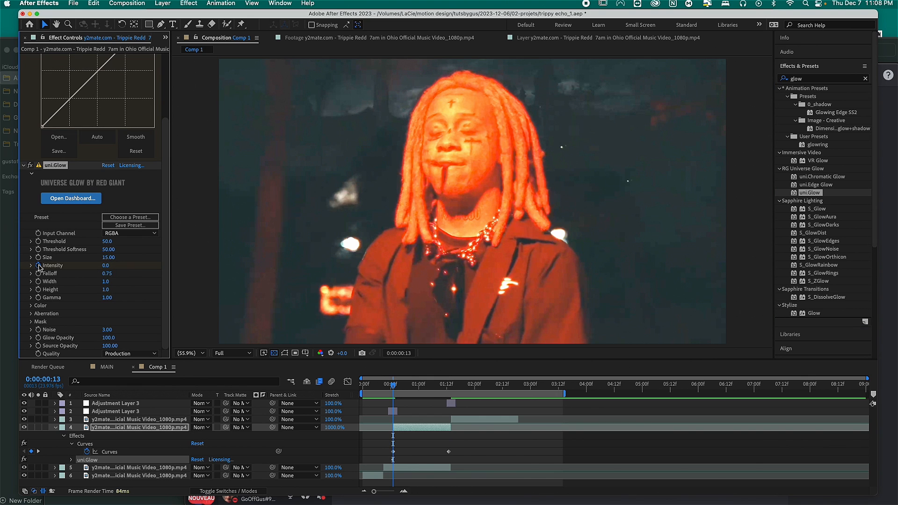
Keyframe the uni.Glow Intensity from 0.0 at 0:00:00:13 to 4.0 at 0:00:01:13 and preview the animation
left_click(448, 389)
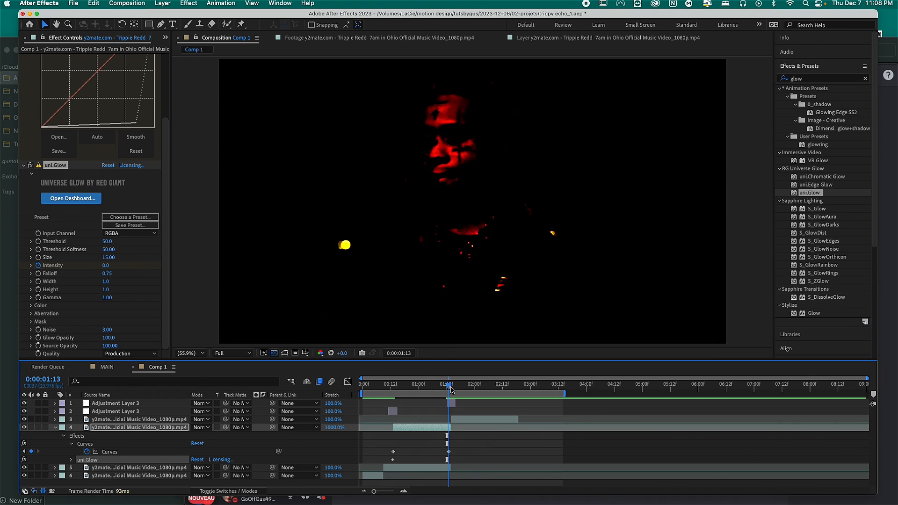
left_click(107, 265)
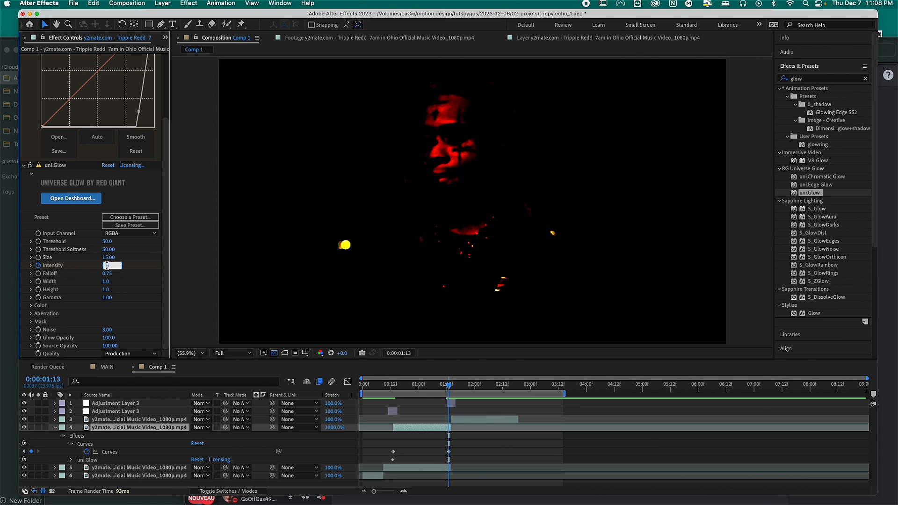
type("4")
key("Return")
left_click(377, 383)
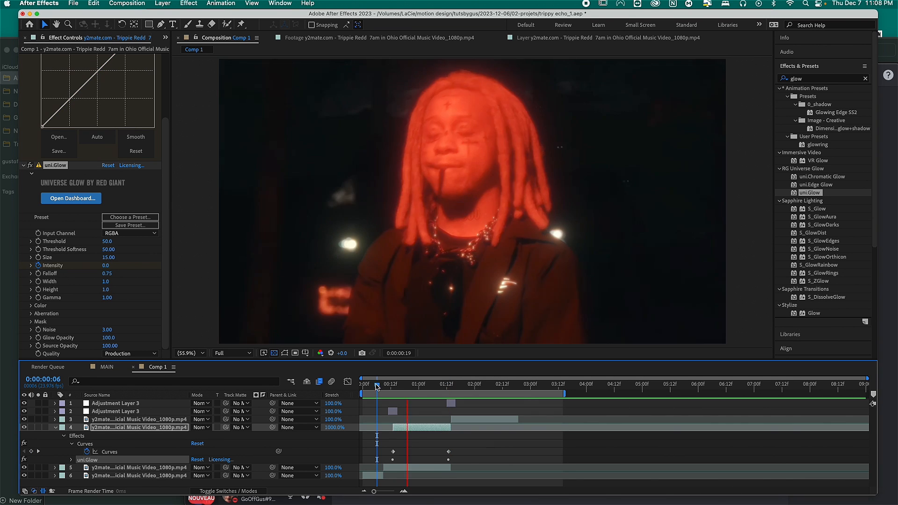
key("space")
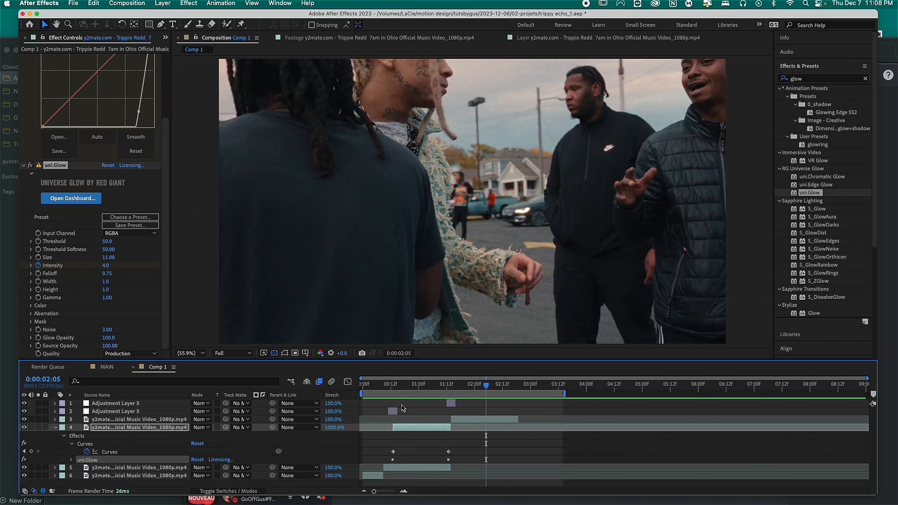
Apply the Echo effect to the slowed clip and set its Echo Time to -0.133 seconds
left_click(391, 386)
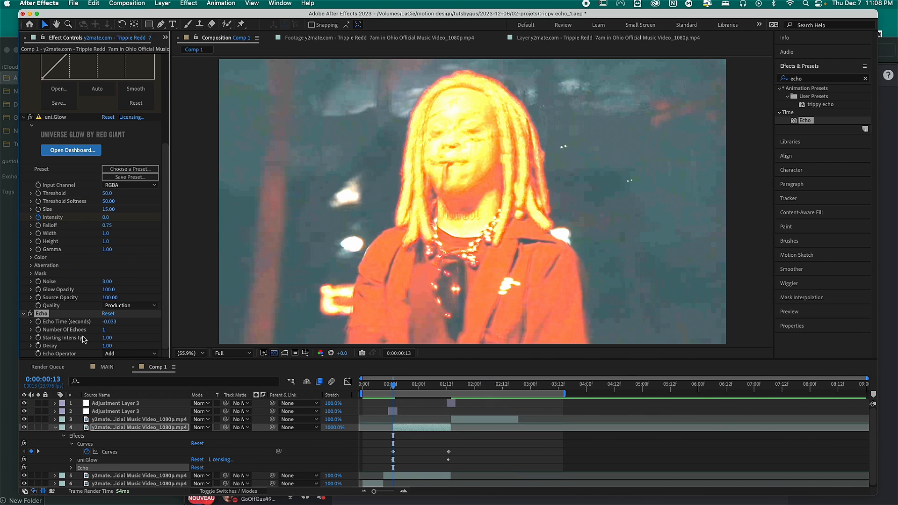
left_click(112, 325)
type("-0")
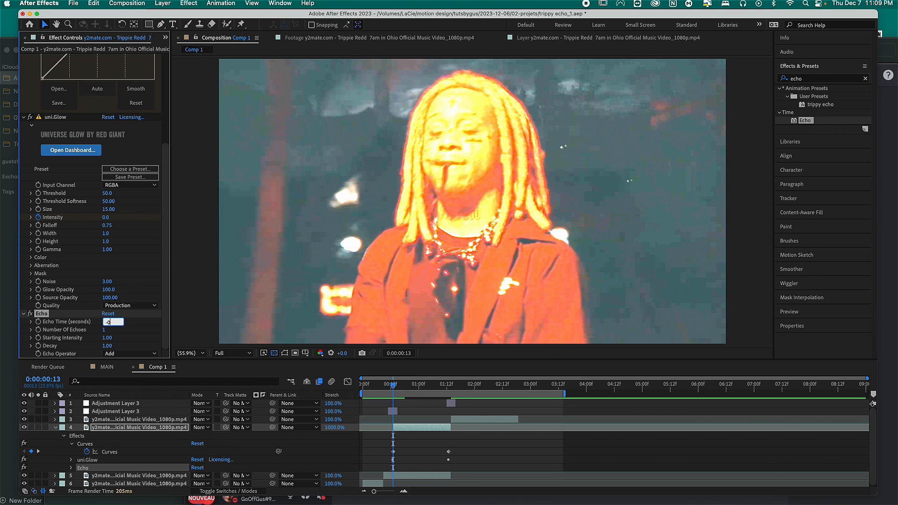
type(".133")
Set the Echo Decay to 0.85 and the Echo Operator to Maximum, and preview the effect
left_click(107, 346)
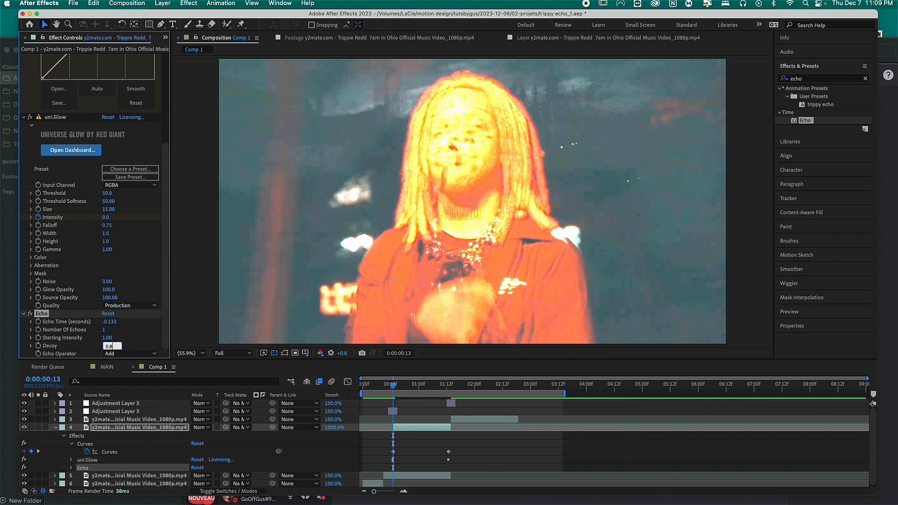
type("0.8")
key("Return")
left_click(131, 353)
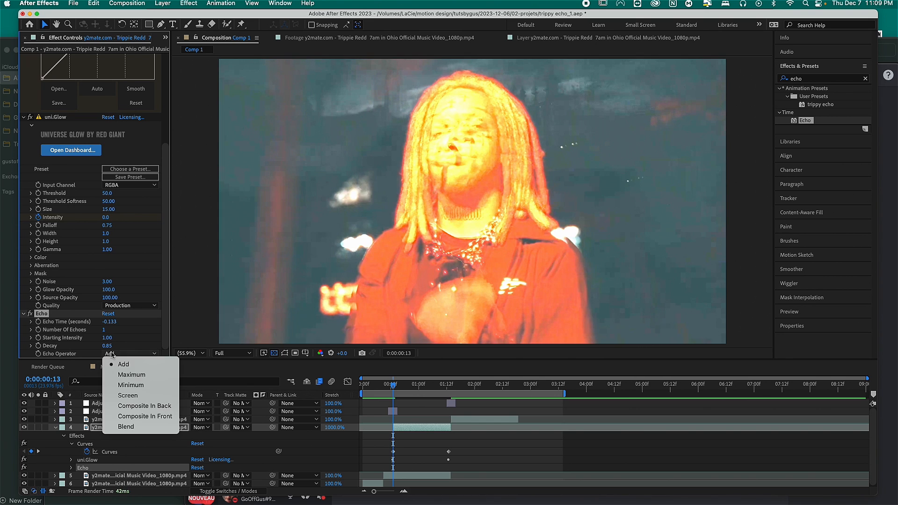
left_click(141, 375)
left_click(383, 387)
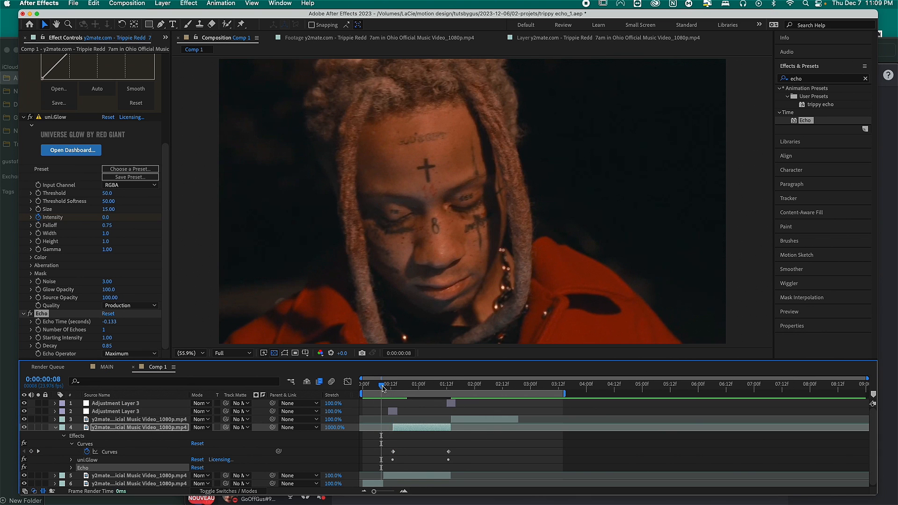
key("space")
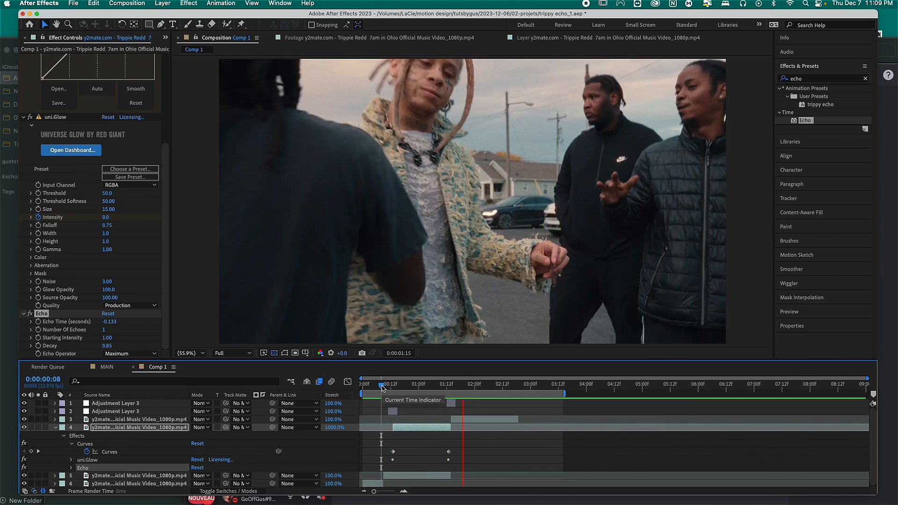
Reveal the slowed clip's animated properties and move the second Curves keyframe past the clip's end for a gentler darkening
left_click(402, 386)
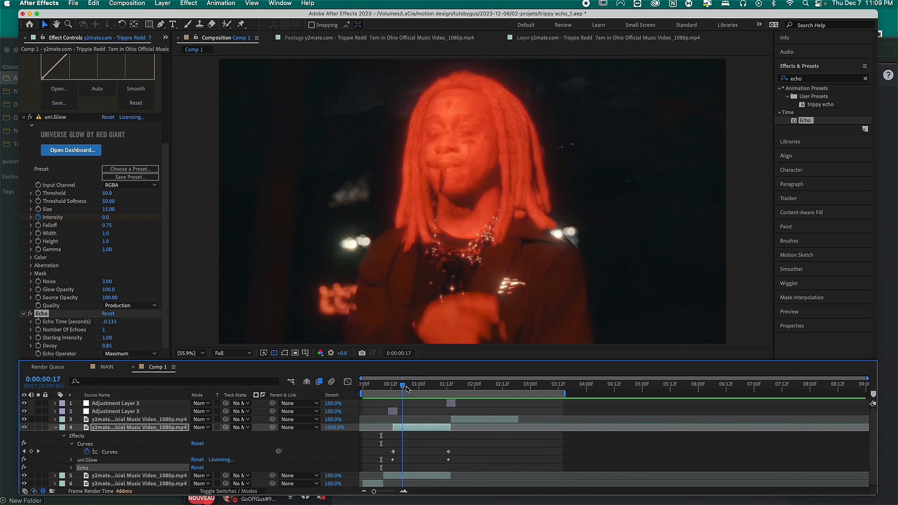
left_click_drag(406, 387, 456, 388)
key("u")
key("u")
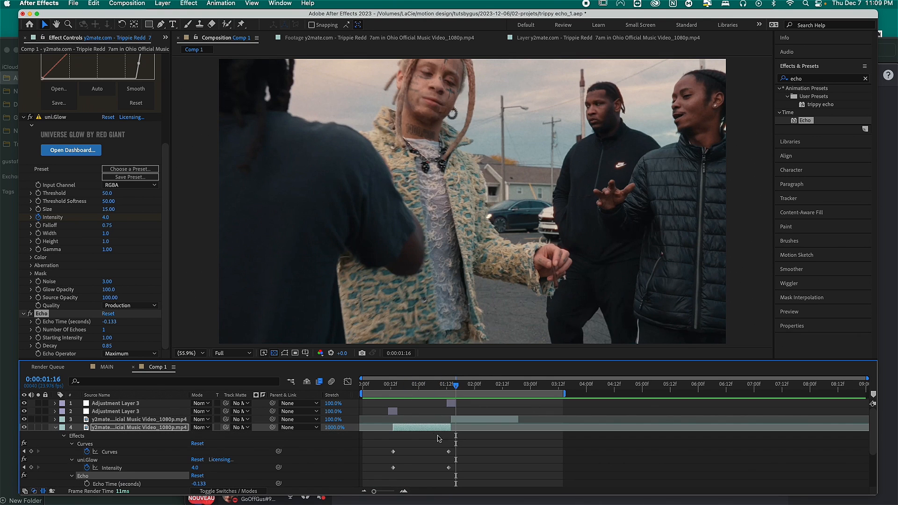
left_click_drag(449, 452, 465, 451)
left_click_drag(409, 385, 396, 388)
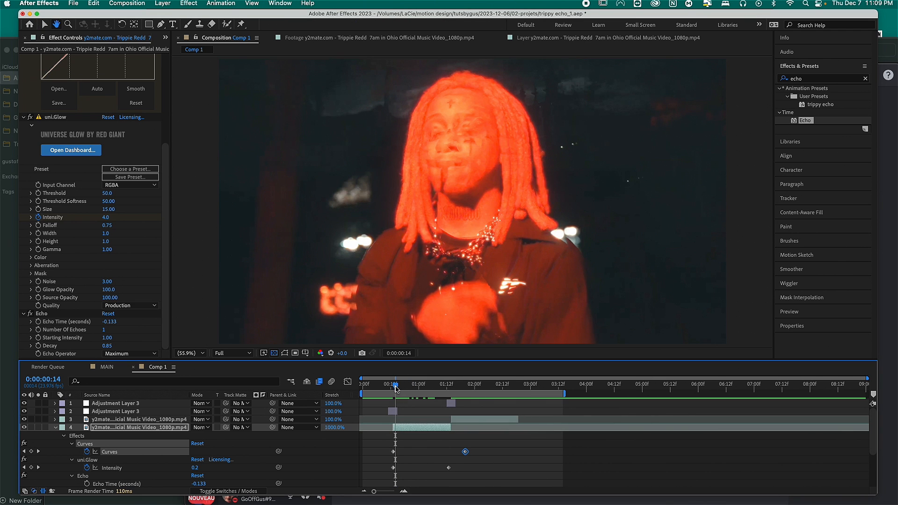
left_click_drag(399, 388, 377, 387)
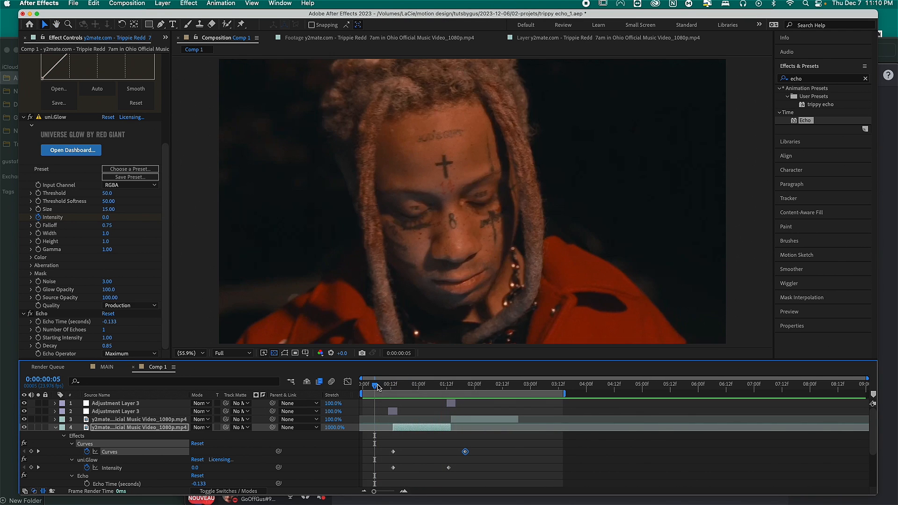
Find the Hue/Saturation effect and apply it to the slowed clip
left_click(796, 80)
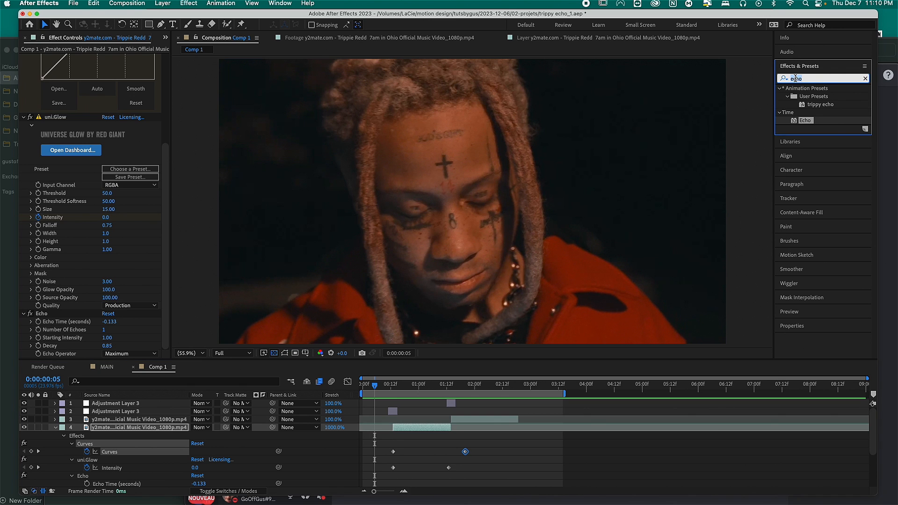
type("huw")
key("BackSpace")
type("e")
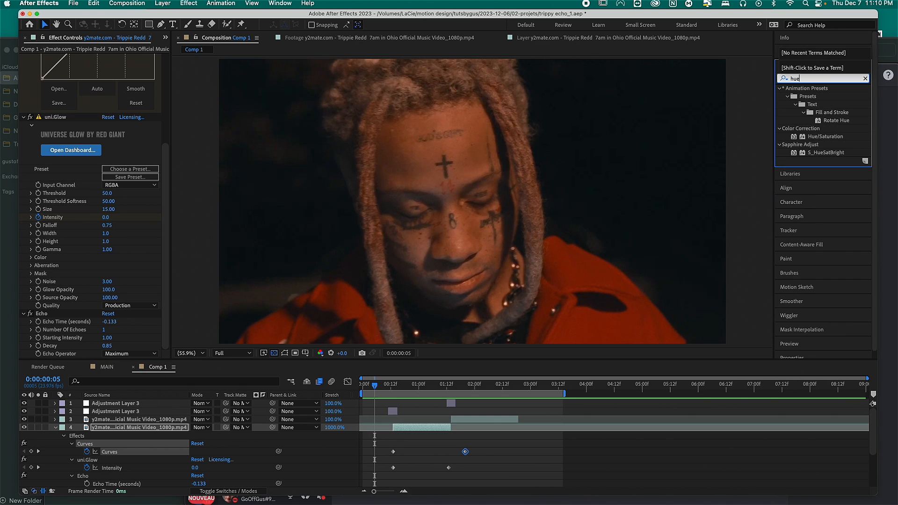
left_click_drag(808, 136, 288, 236)
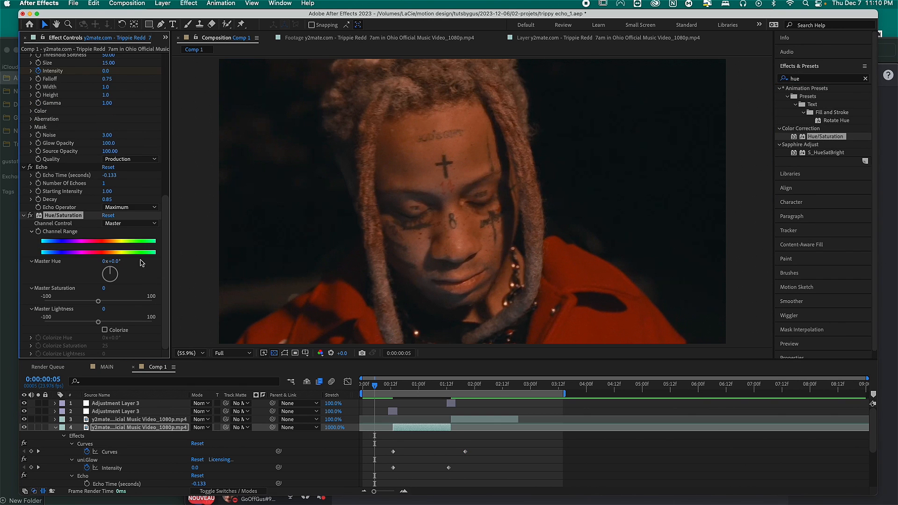
Set the Hue/Saturation Master Hue to 52° and preview the recolored clip in the composition
mouse_move(117, 273)
left_mouse_down()
mouse_move(125, 278)
mouse_move(121, 261)
left_mouse_up()
double_click(221, 263)
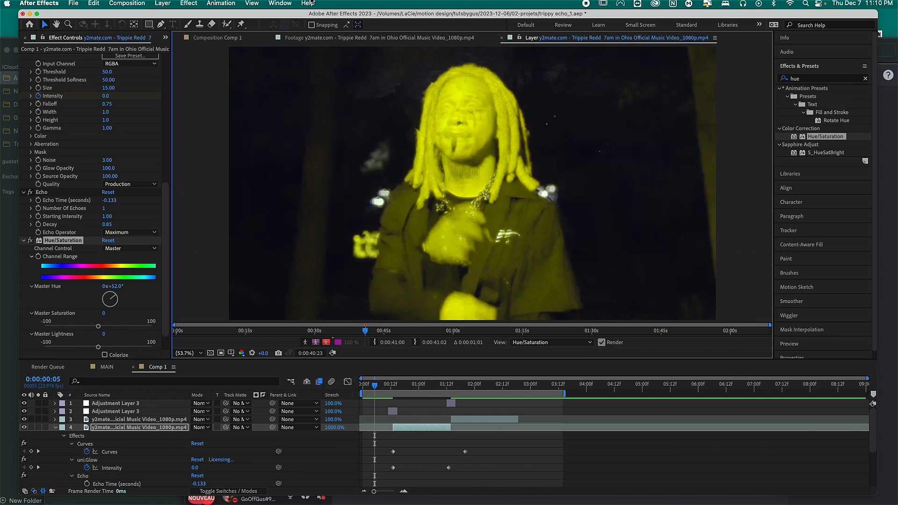
left_click(203, 38)
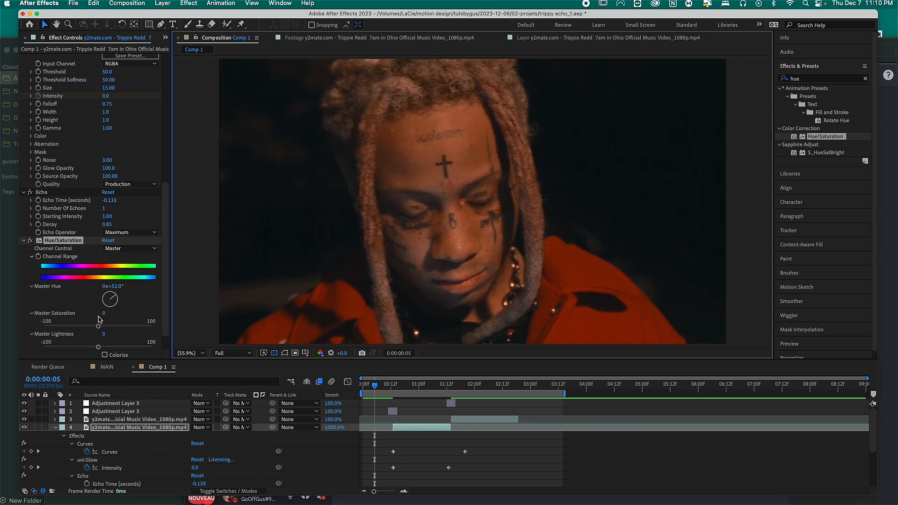
left_click(386, 386)
key("space")
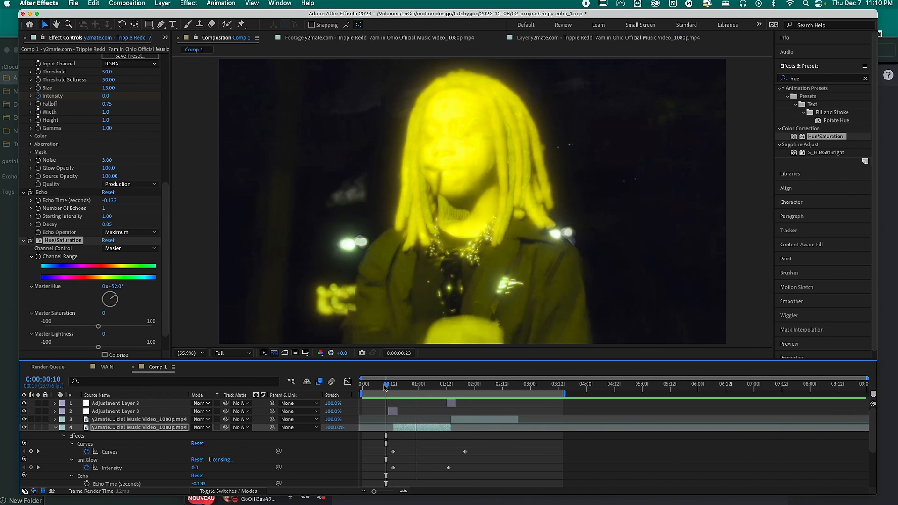
Find the S_Flicker effect and apply it to the slowed clip
left_click(395, 387)
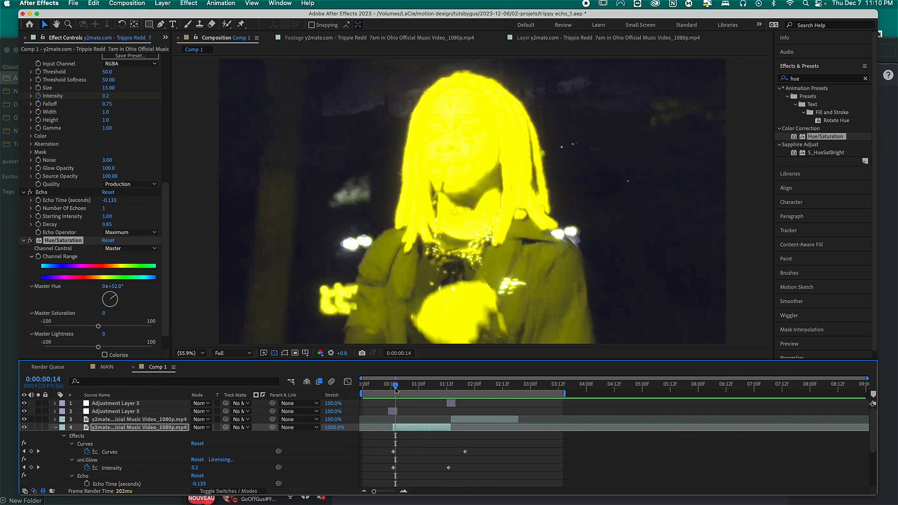
left_click(804, 79)
type("s_flicker")
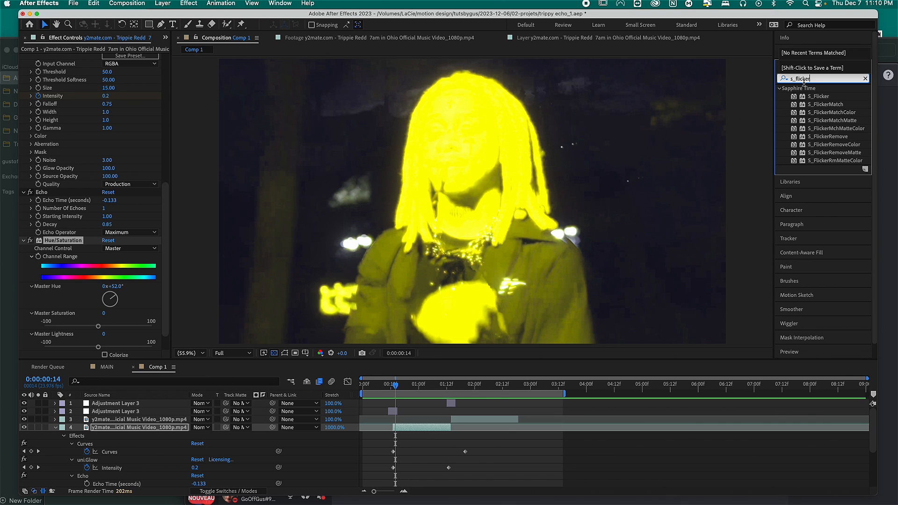
double_click(817, 96)
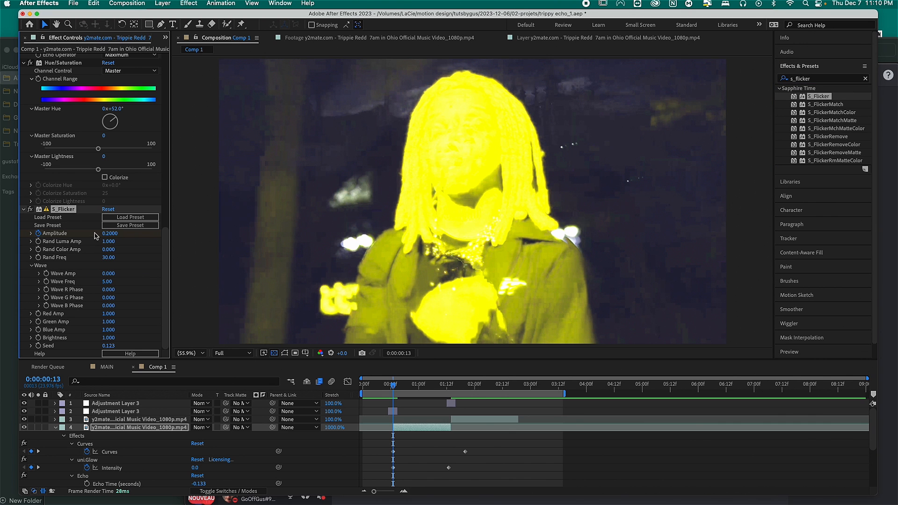
Keyframe the S_Flicker Amplitude at 0.6000 at 0:00:00:13 and preview the flicker
left_click(108, 233)
type("0.")
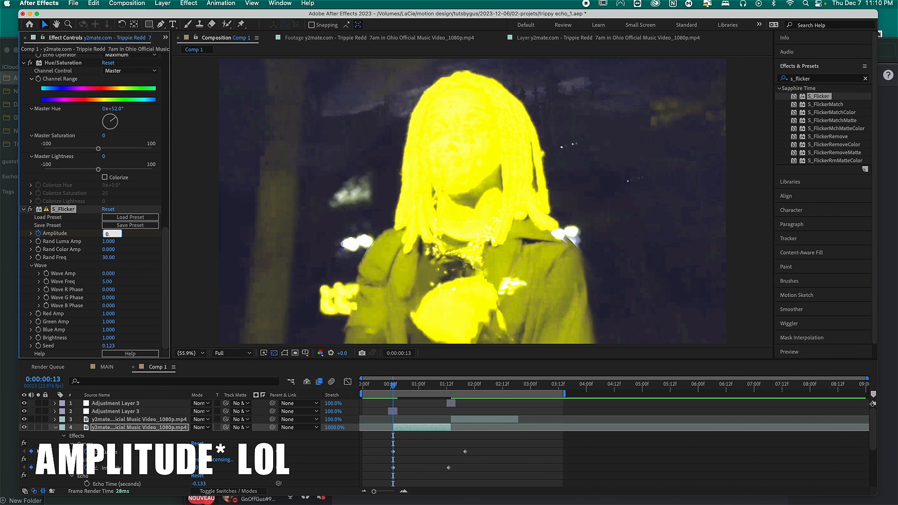
key("Return")
left_click(384, 387)
key("space")
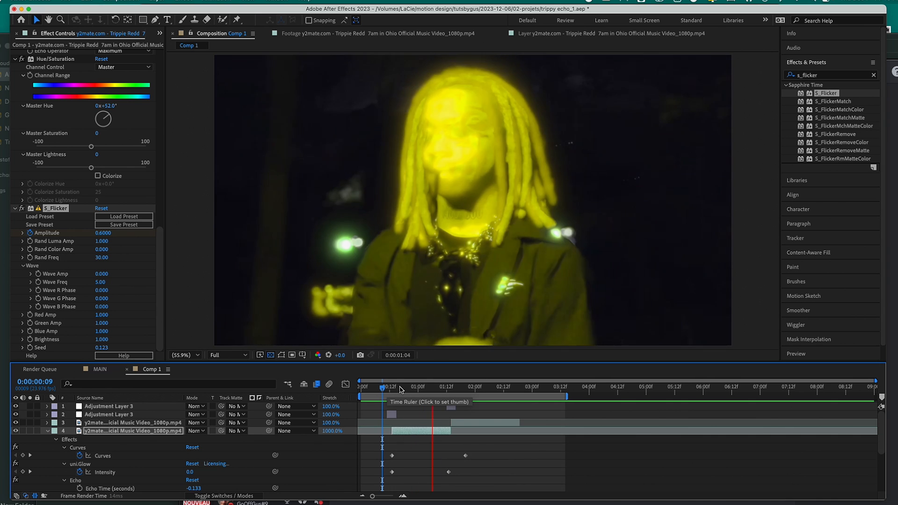
key("space")
left_click(430, 389)
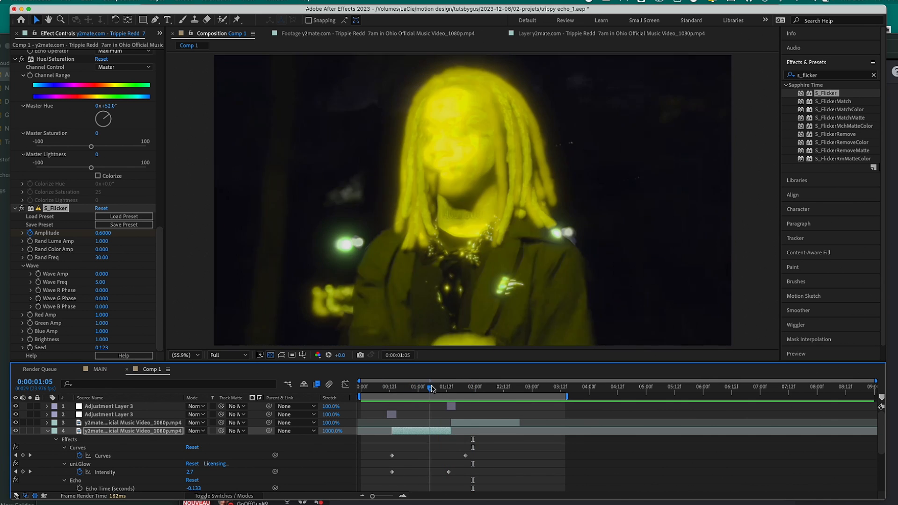
left_click_drag(430, 389, 425, 390)
Find the CC Vignette effect and apply it to the slowed clip
left_click(825, 76)
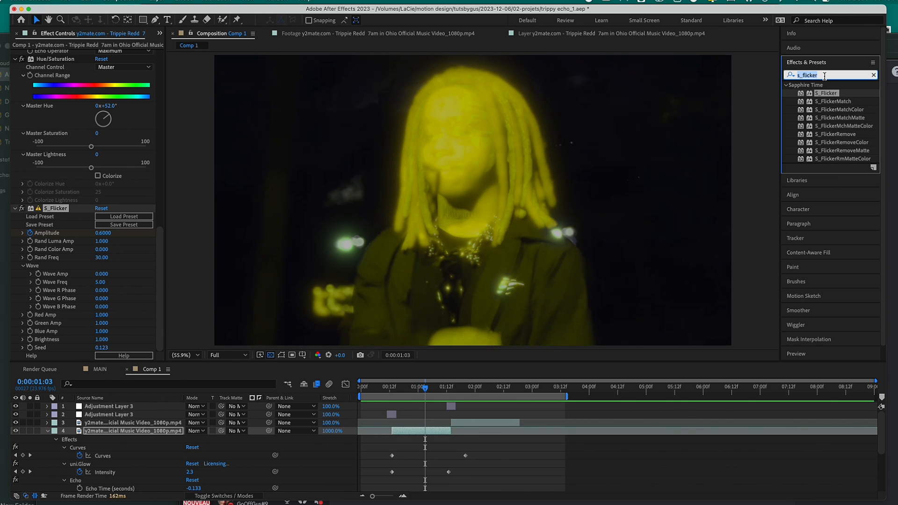
type("vignette")
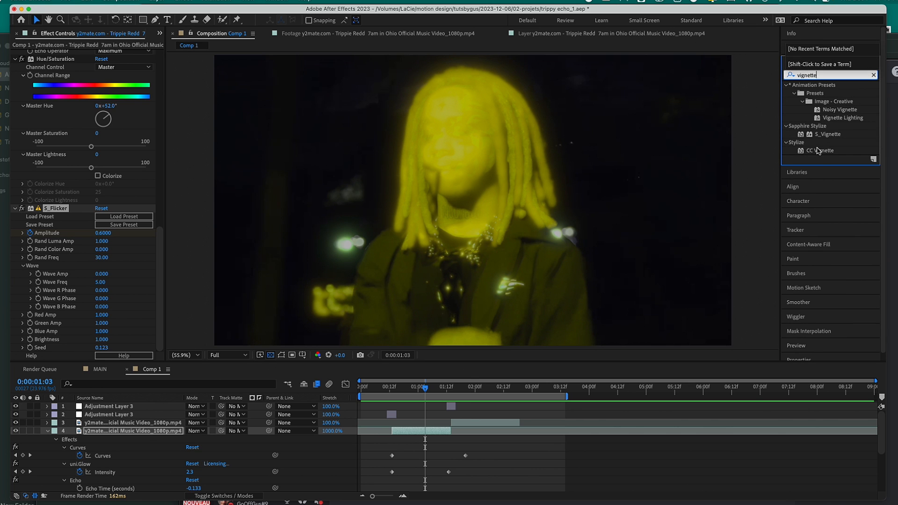
left_click_drag(819, 150, 700, 180)
Try a CC Vignette Amount of 1000 on the slowed clip
left_click(102, 331)
type("1000")
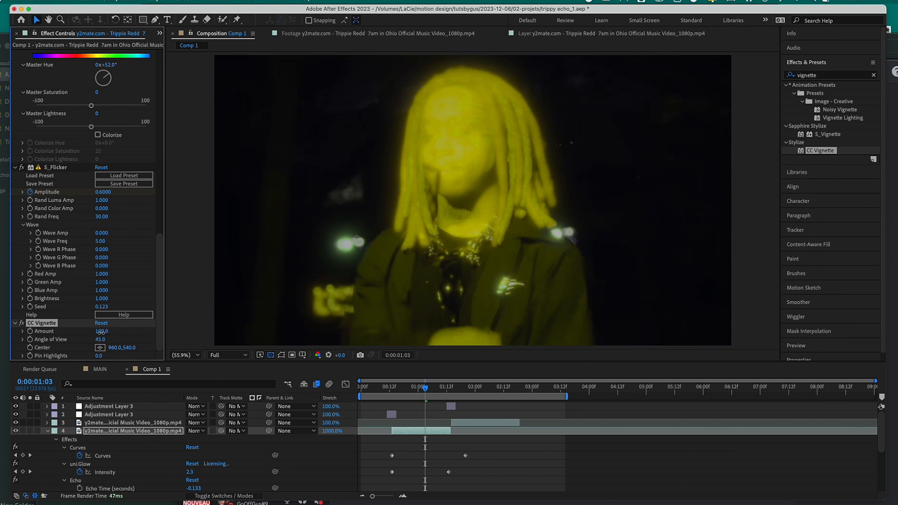
key("Return")
left_click_drag(786, 320, 70, 327)
Keyframe the CC Vignette Amount from 0.0 at 0:00:00:13 to 1000.0 at 0:00:01:13
left_click(99, 331)
type("0")
key("Return")
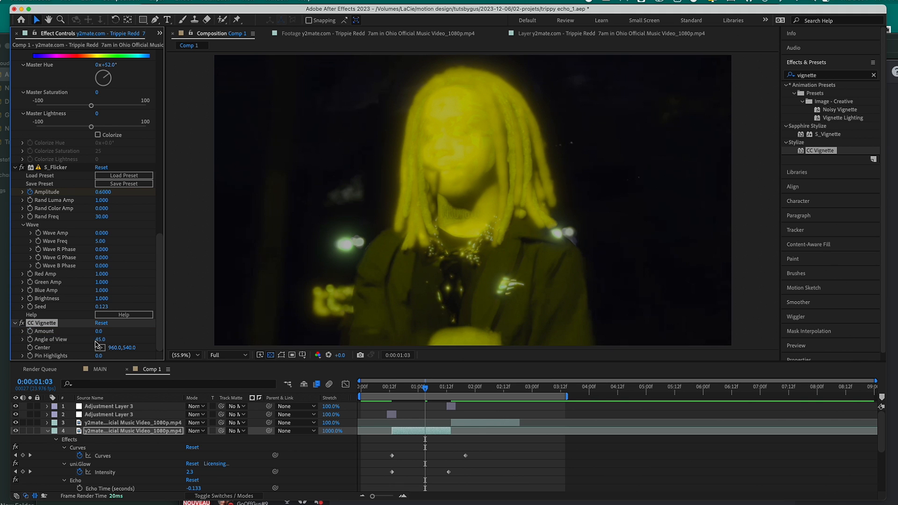
left_click(393, 388)
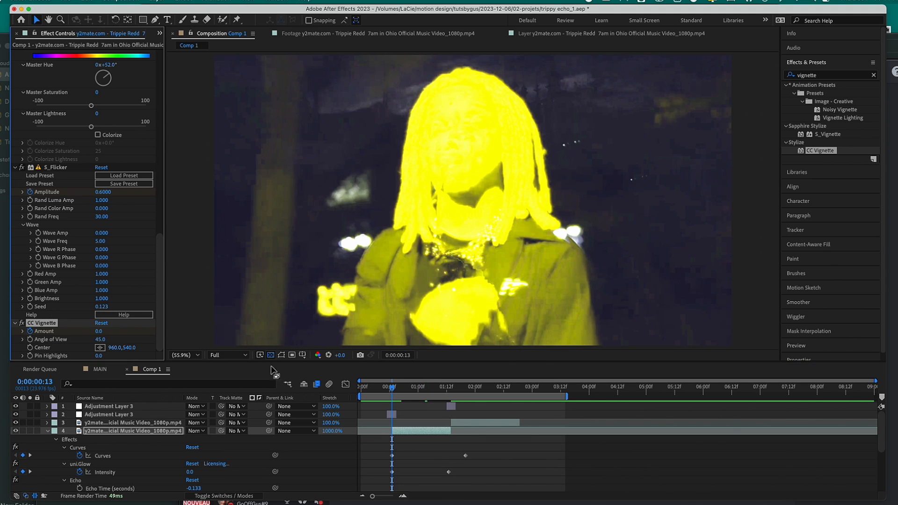
left_click(449, 389)
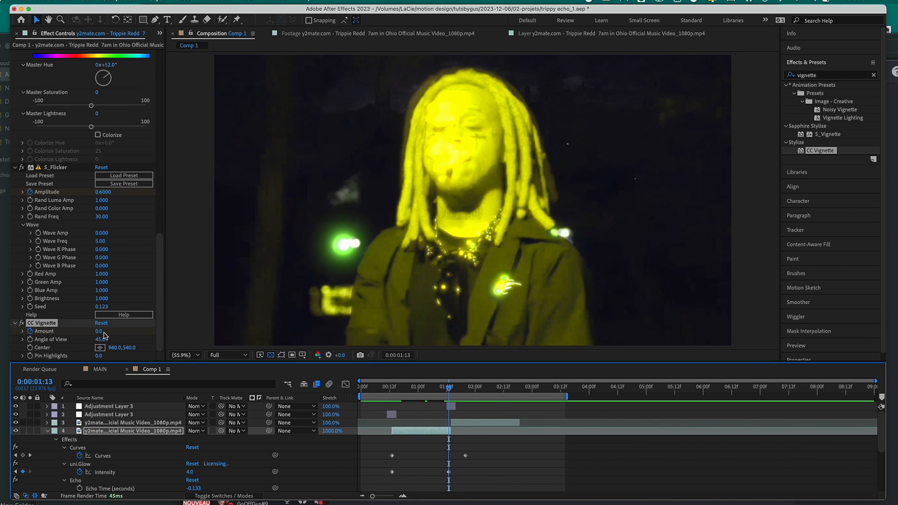
left_click_drag(99, 331, 127, 333)
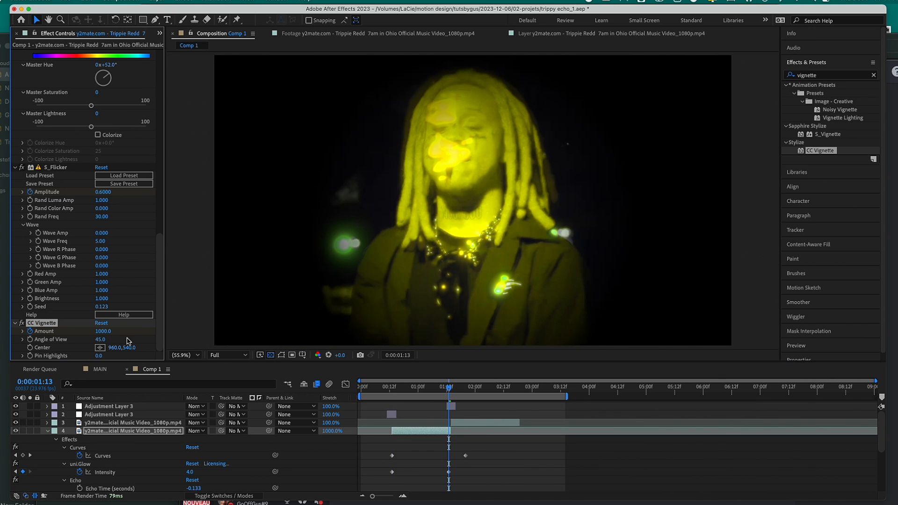
Set the slowed clip's CC Vignette Pin Highlights to 90.0 and keyframe its S_Flicker Amplitude at 0.2000 at 0:00:01:03
left_click_drag(99, 357, 195, 363)
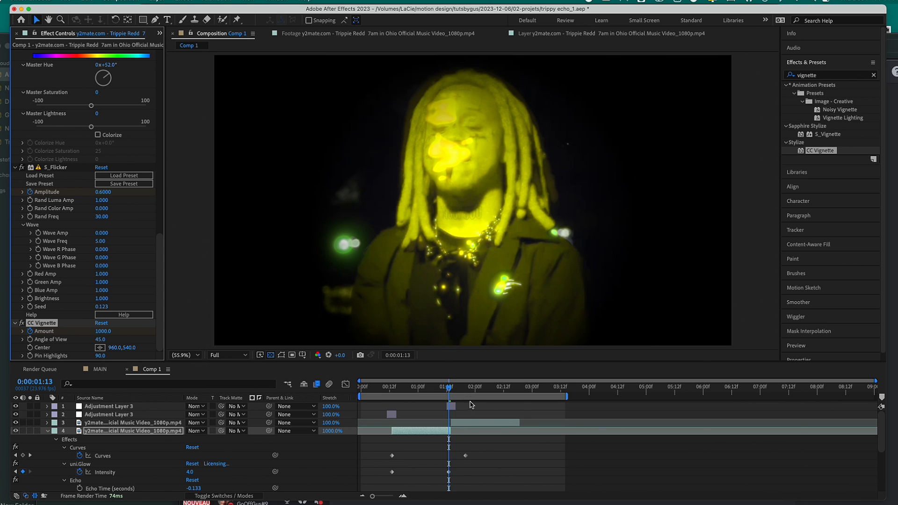
mouse_move(415, 388)
left_mouse_down()
mouse_move(373, 390)
mouse_move(465, 388)
mouse_move(369, 388)
mouse_move(475, 389)
mouse_move(425, 388)
left_mouse_up()
left_click(101, 192)
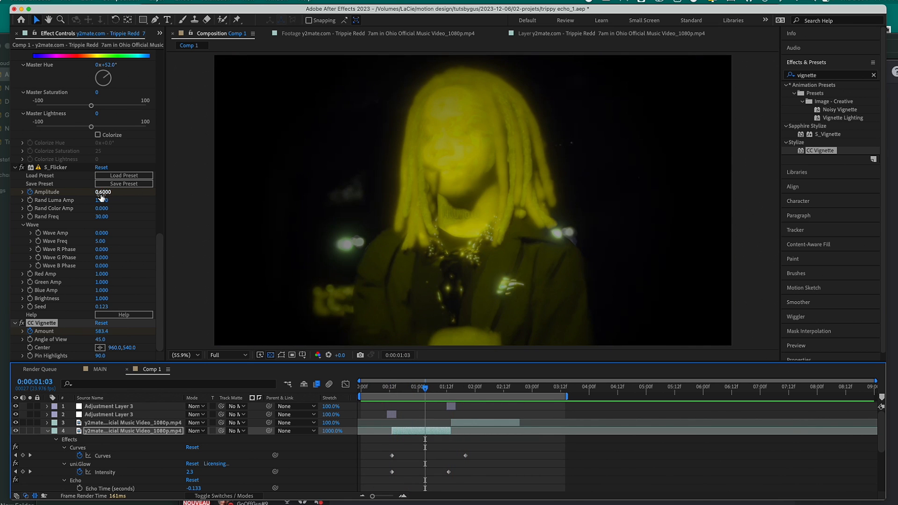
key("Return")
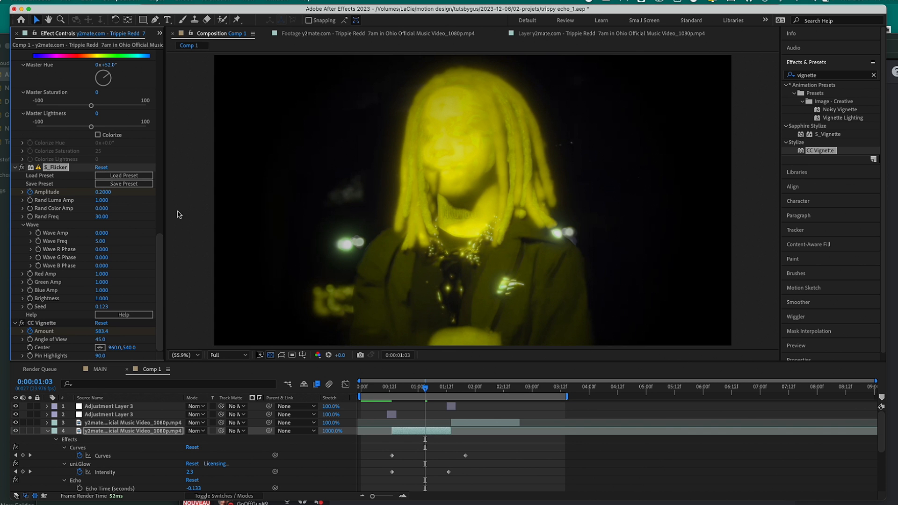
left_click(384, 390)
left_click_drag(385, 390, 473, 391)
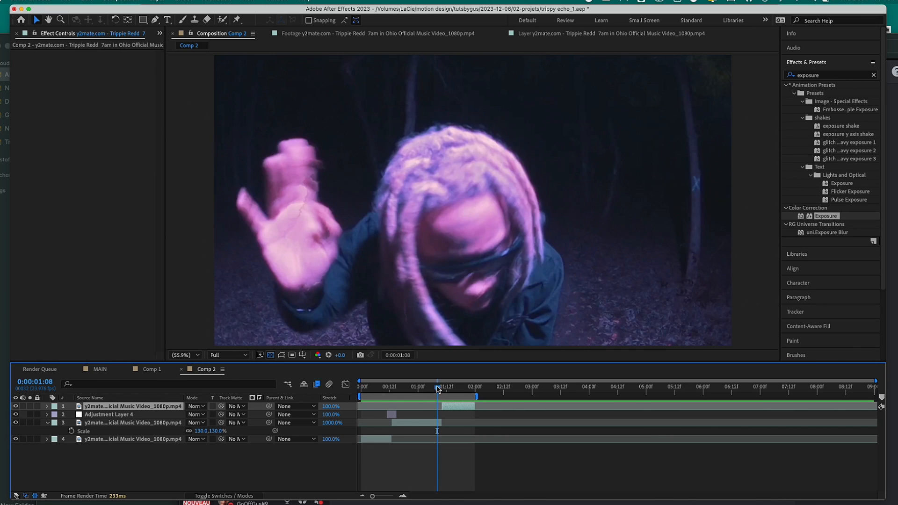
Apply Echo to the slowed clip in Comp 2 with 3 echoes, a Decay of 0.75 and the Maximum operator
left_click_drag(437, 388, 440, 387)
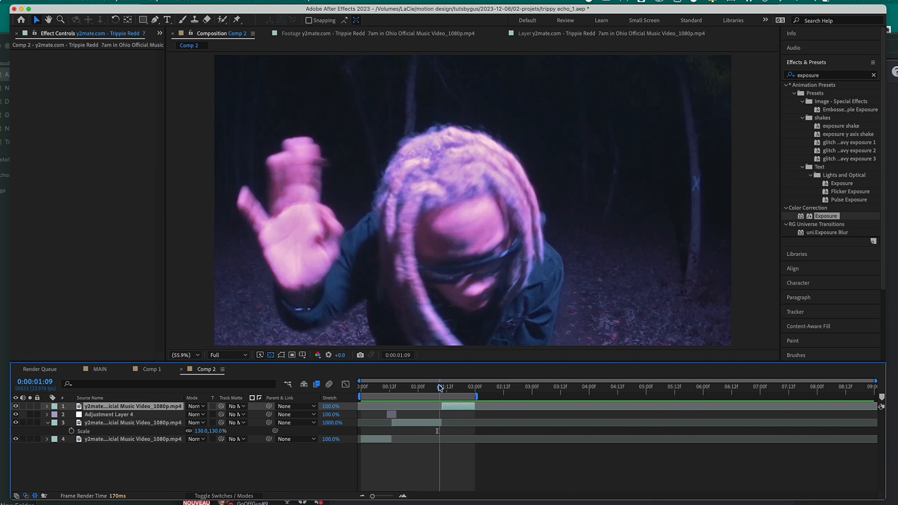
left_click_drag(440, 387, 411, 388)
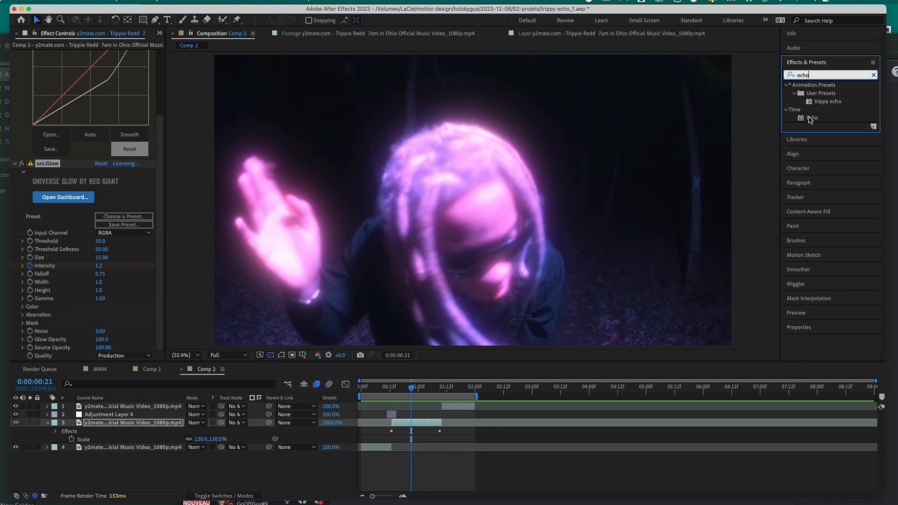
left_click_drag(810, 120, 97, 336)
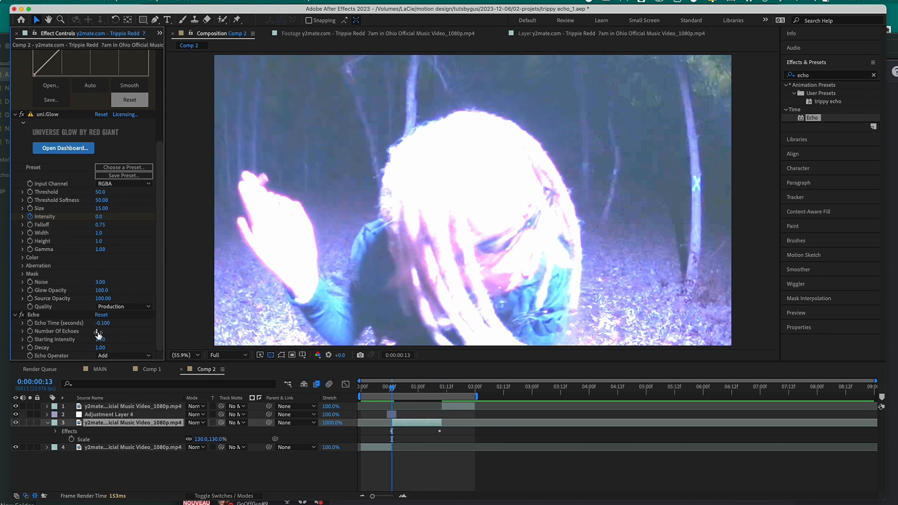
left_click(100, 348)
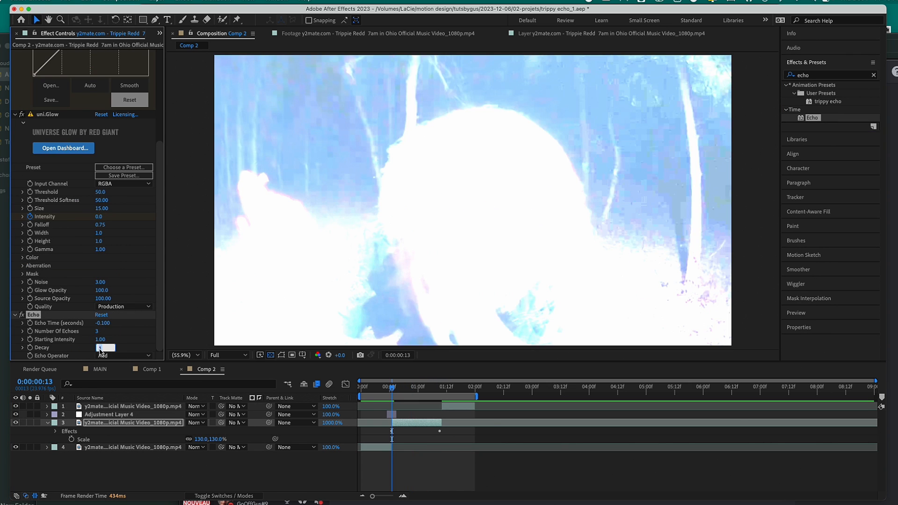
type("0.75")
key("Return")
left_click(113, 359)
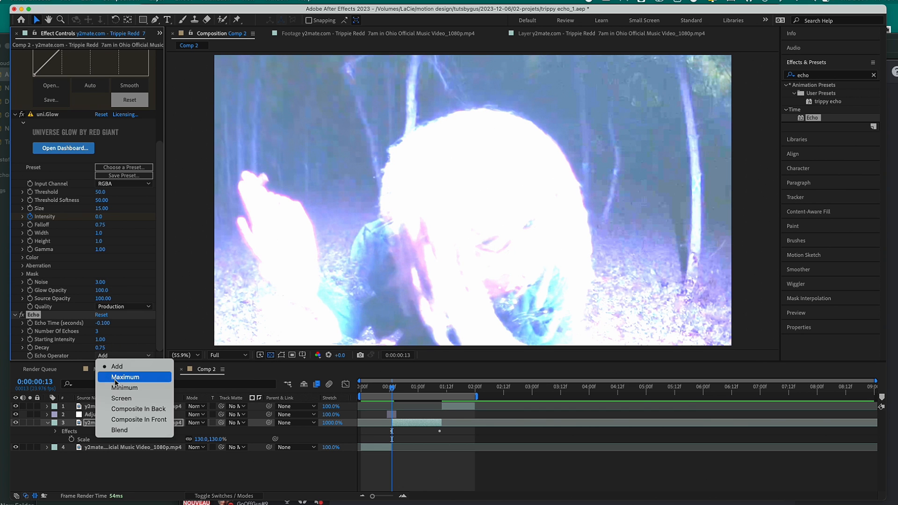
left_click(116, 375)
left_click(385, 388)
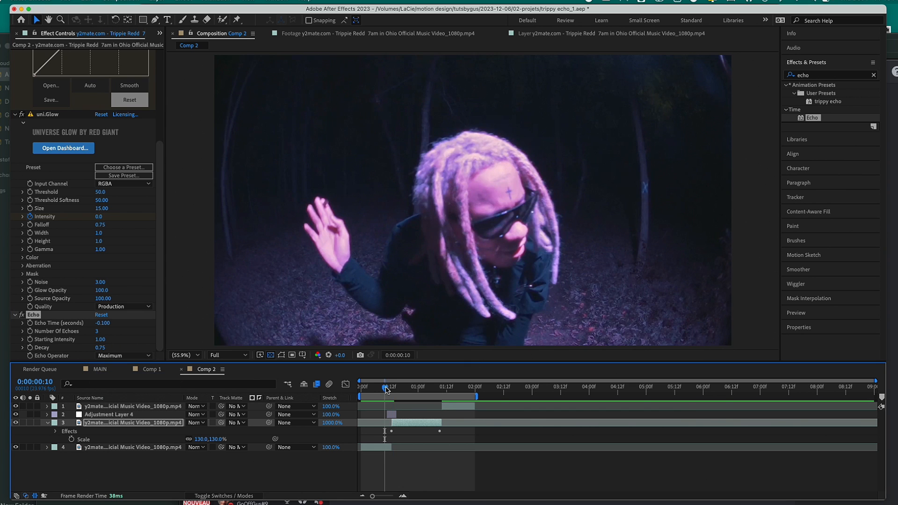
left_click_drag(387, 389, 377, 392)
Move the slowed clip's ending Curves keyframe to 0:00:01:23
key("u")
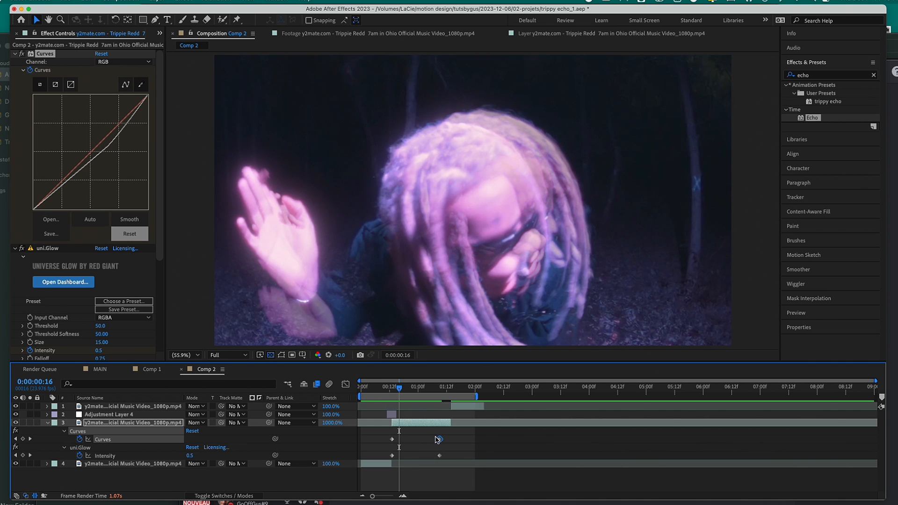
left_click_drag(439, 440, 472, 440)
left_click_drag(393, 391, 383, 391)
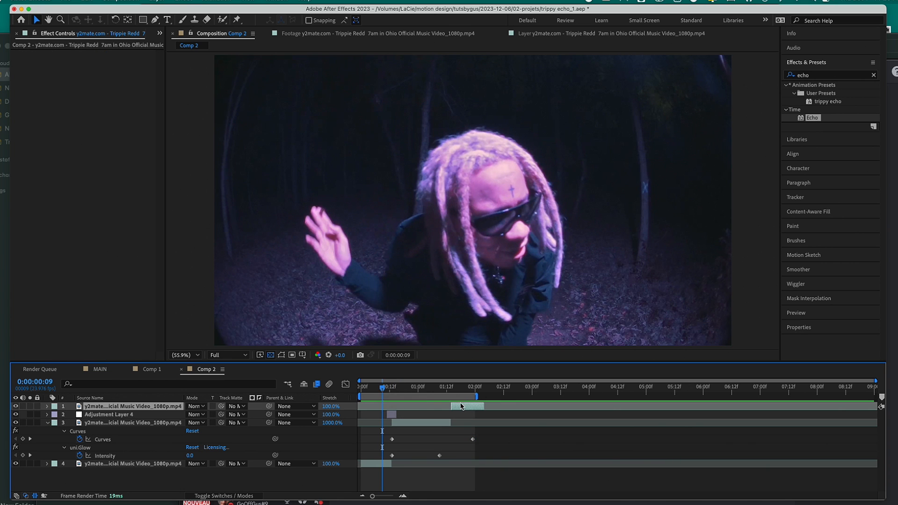
Add an adjustment layer running from 0:00:01:12 to 0:00:02:10 and end the work area at 0:00:02:10
left_click(450, 387)
left_click(450, 431)
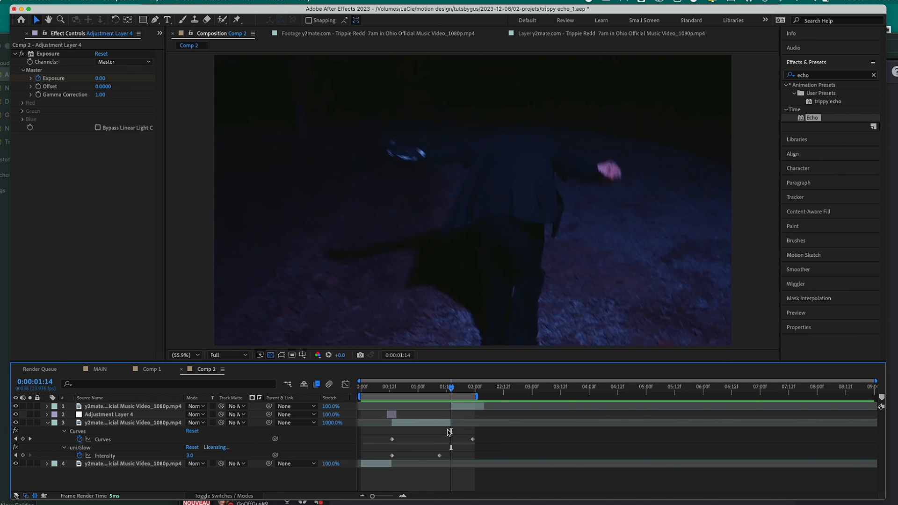
right_click(449, 431)
mouse_move(463, 385)
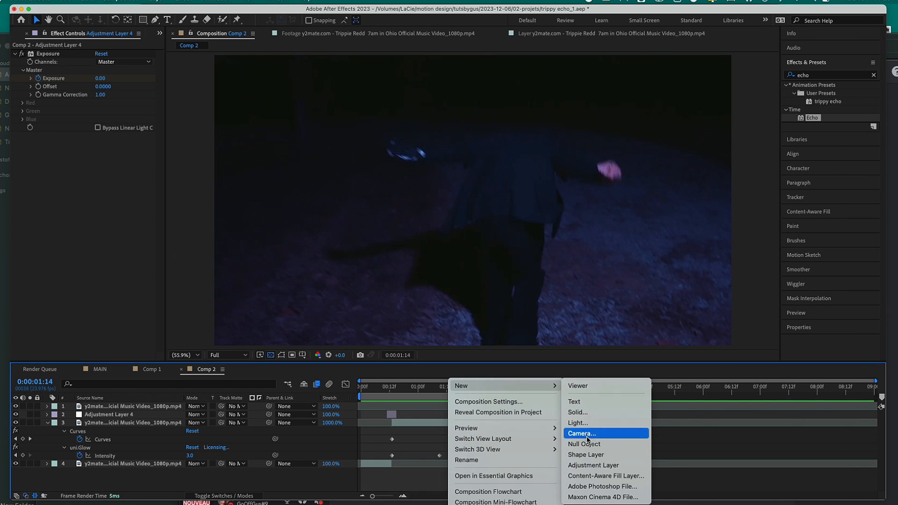
left_click(586, 464)
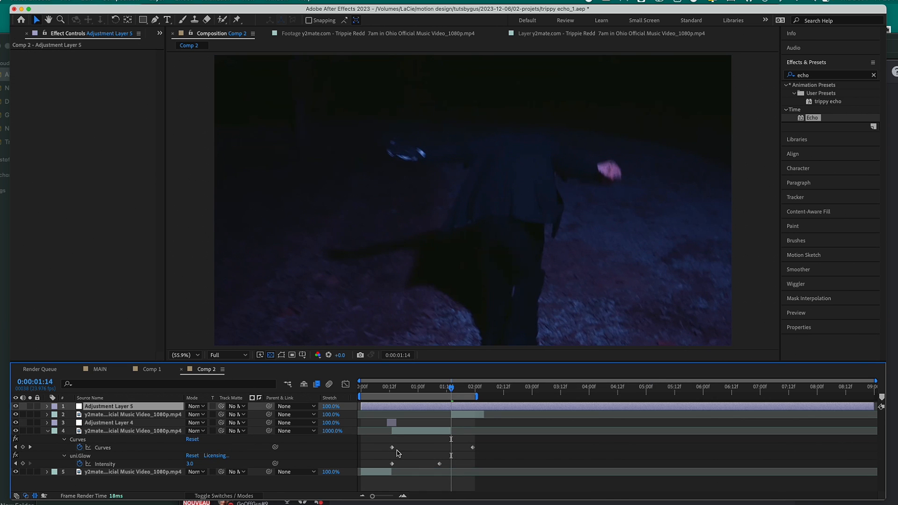
key("super+shift+d")
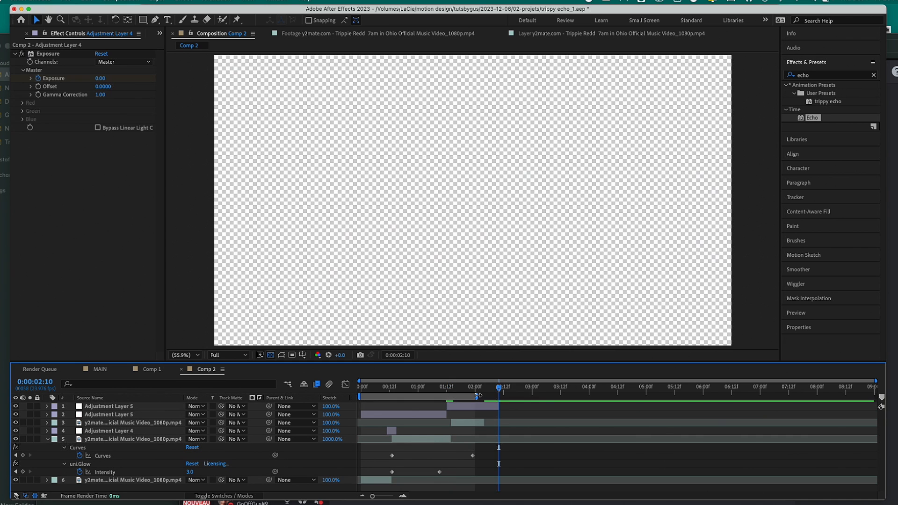
key("n")
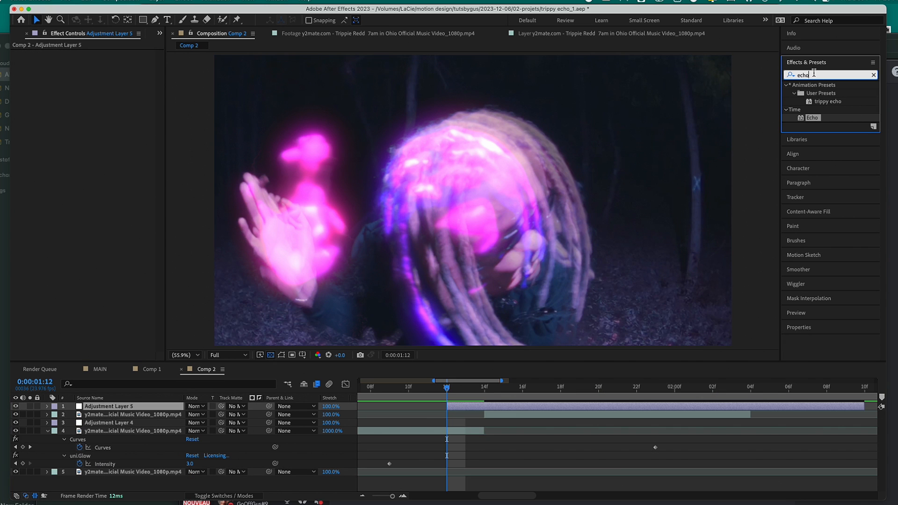
Find the S_Shake effect and apply it to the new adjustment layer over the second cut
key("BackSpace")
key("BackSpace")
key("BackSpace")
key("BackSpace")
type("s_")
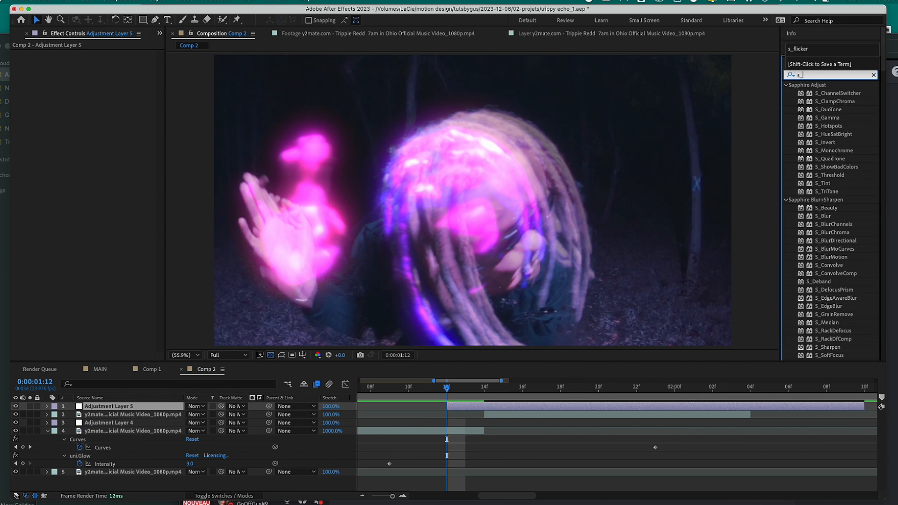
type("shake")
left_click_drag(825, 93, 103, 122)
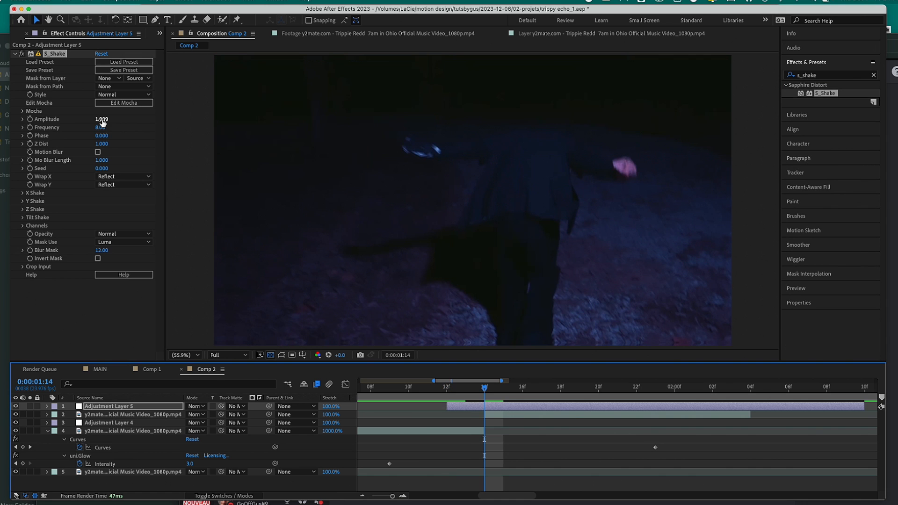
Keyframe the S_Shake Amplitude at 2.000 at 0:00:01:14, with a Frequency of 16.00 and Motion Blur enabled
left_click(102, 119)
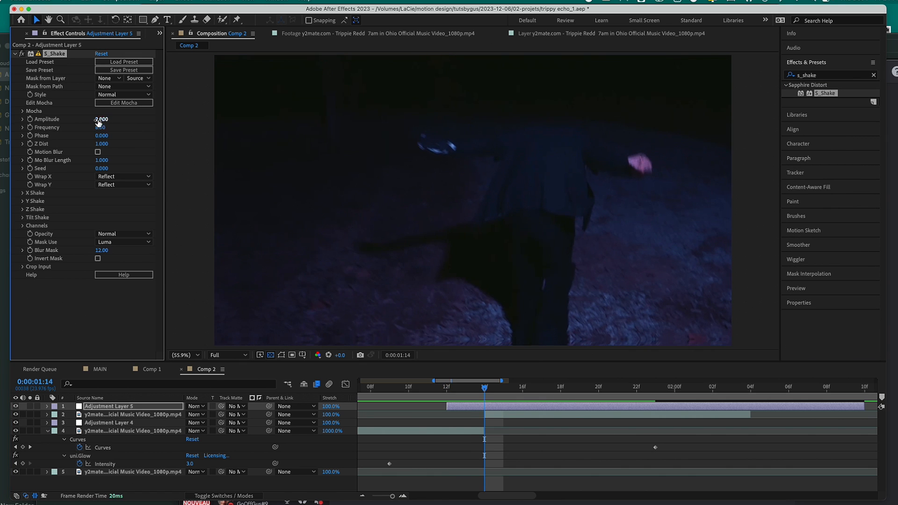
key("Return")
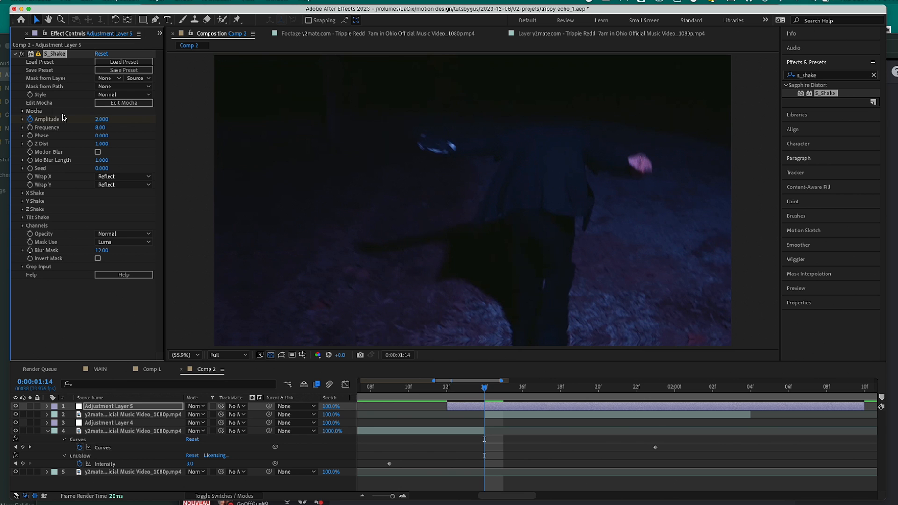
left_click(101, 128)
type("16")
key("Return")
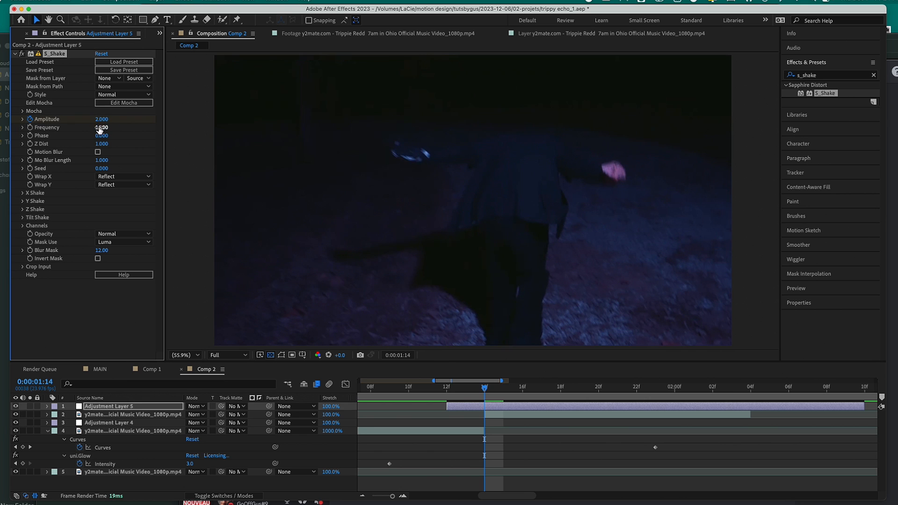
left_click(98, 152)
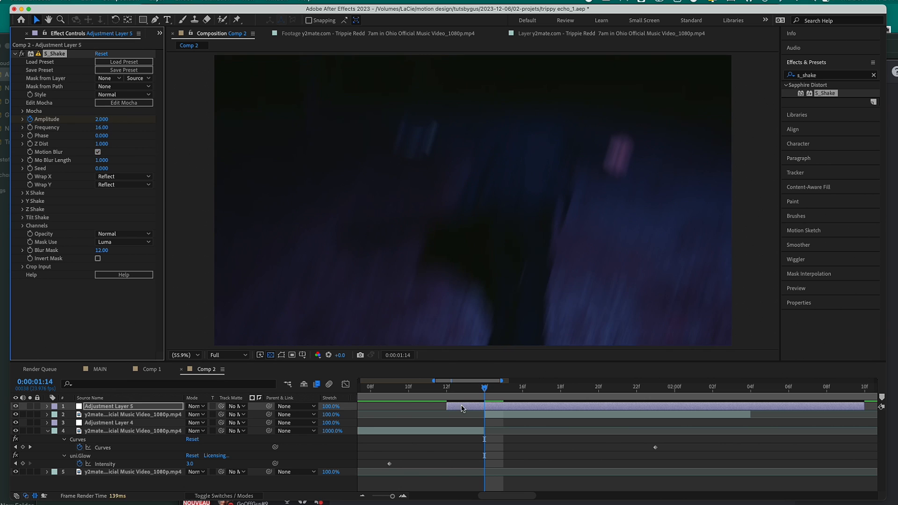
Keyframe the S_Shake Amplitude at 0 two frames earlier, at 0:00:01:12
key("u")
key("Page_Up")
key("Page_Up")
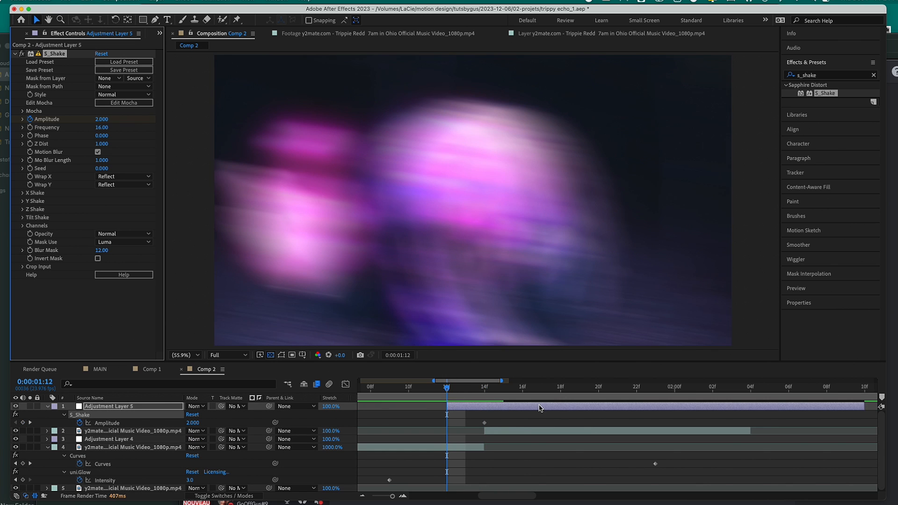
left_click(101, 119)
type("0")
key("Return")
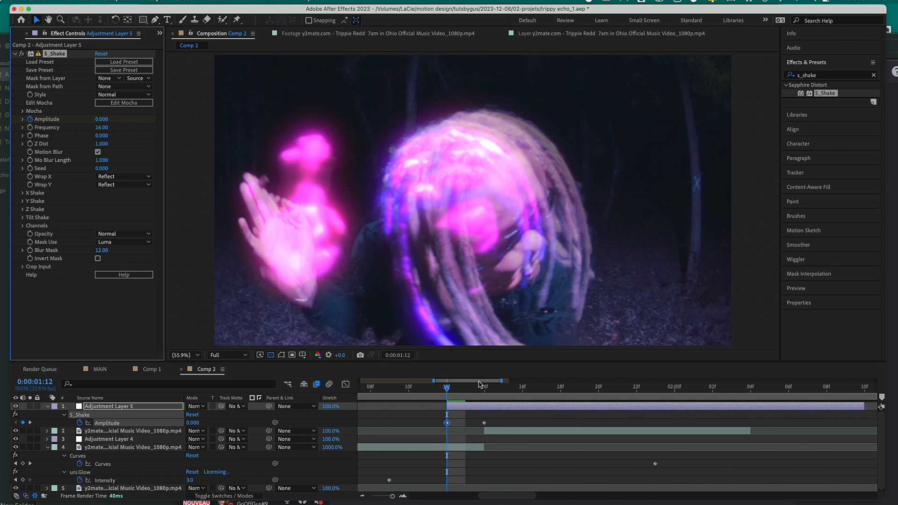
Keyframe the S_Shake Amplitude at 0 at 0:00:02:03 and trim the end of the adjustment layer to that frame
left_click_drag(481, 398, 732, 393)
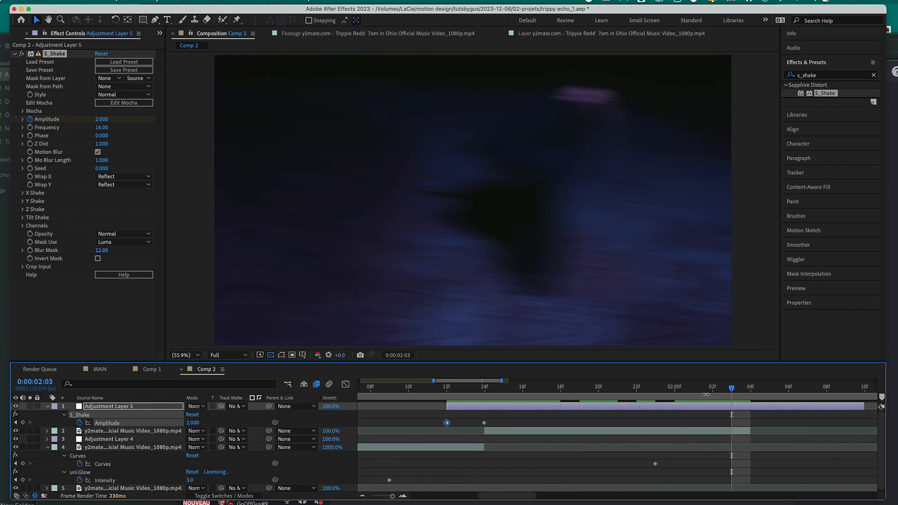
left_click(101, 119)
type("0")
key("Return")
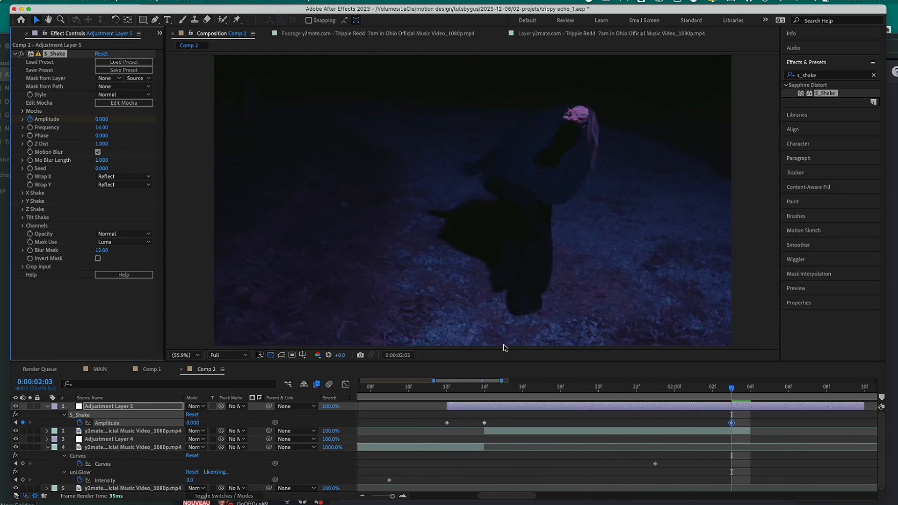
key("alt+bracketright")
Easy-ease the three Amplitude keyframes and reshape the speed graph so the shake falls off sharply after 0:00:01:14, previewing it
left_click_drag(752, 429, 423, 421)
key("F9")
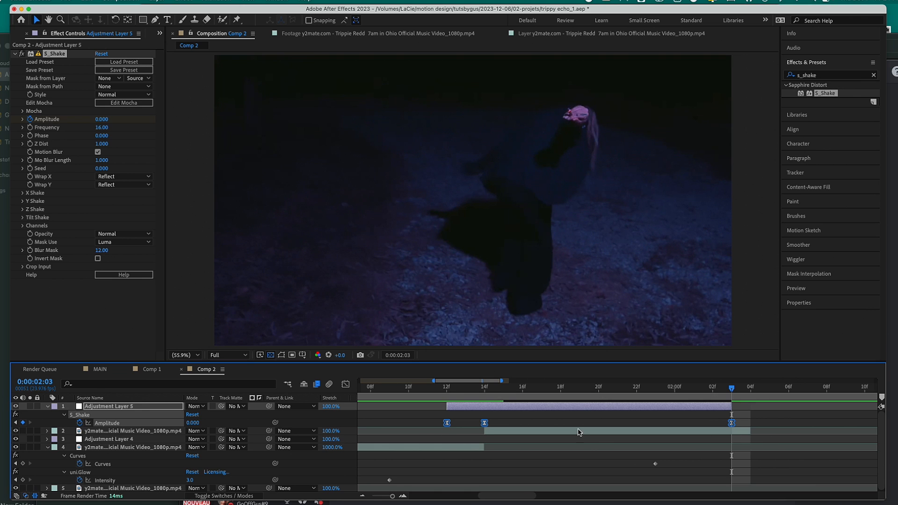
left_click(346, 385)
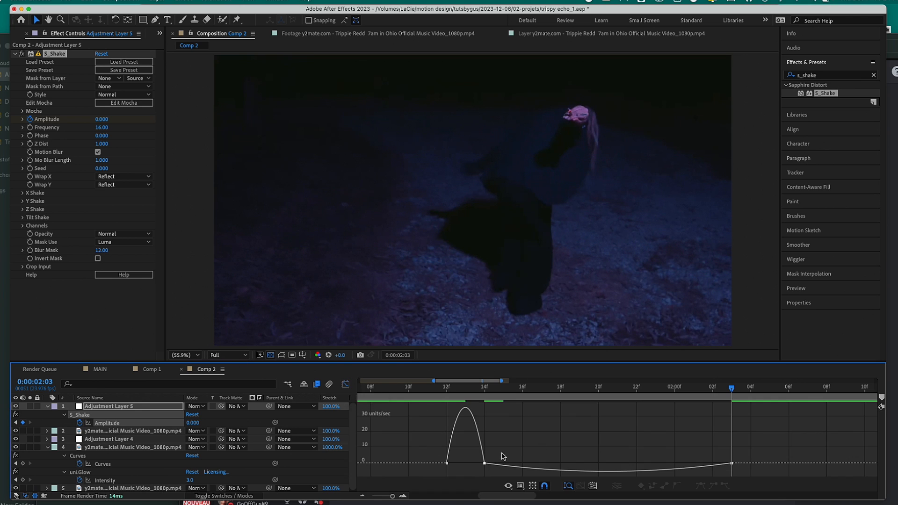
left_click(484, 463)
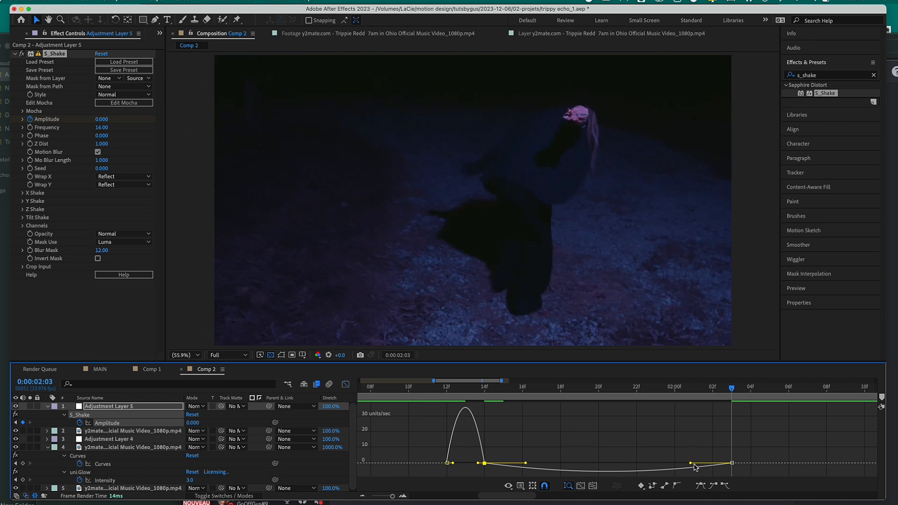
left_click_drag(691, 464, 489, 455)
left_click_drag(468, 390, 427, 390)
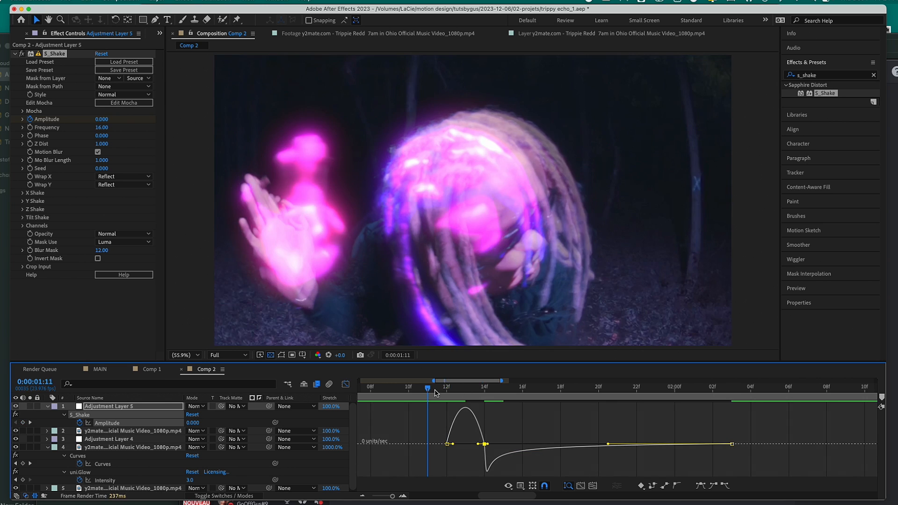
left_click(445, 391)
key("space")
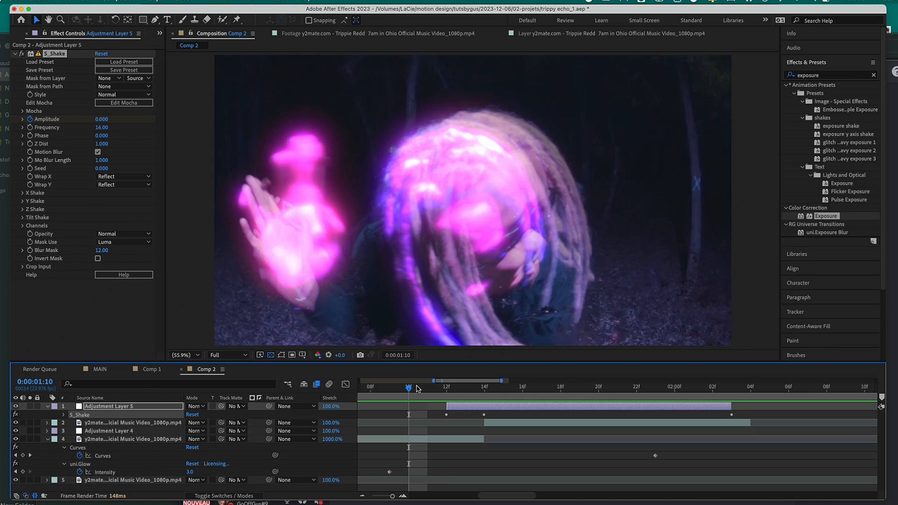
Apply the Exposure effect to the adjustment layer and keyframe its Exposure at 3.00 at 0:00:01:14
left_click_drag(465, 390, 484, 391)
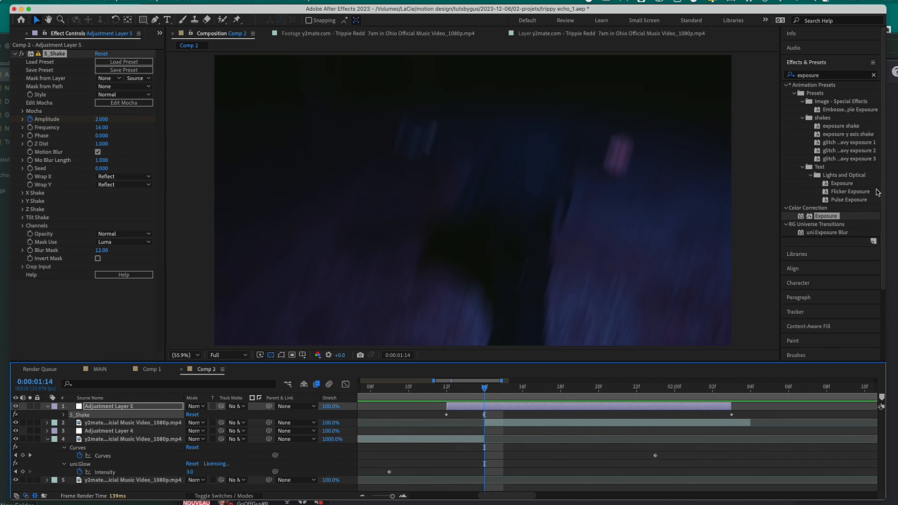
double_click(827, 216)
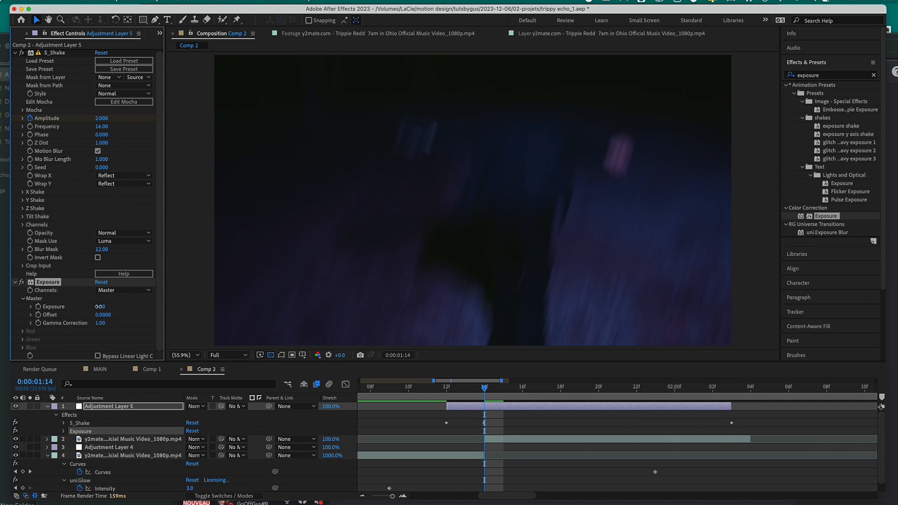
left_click_drag(100, 307, 135, 309)
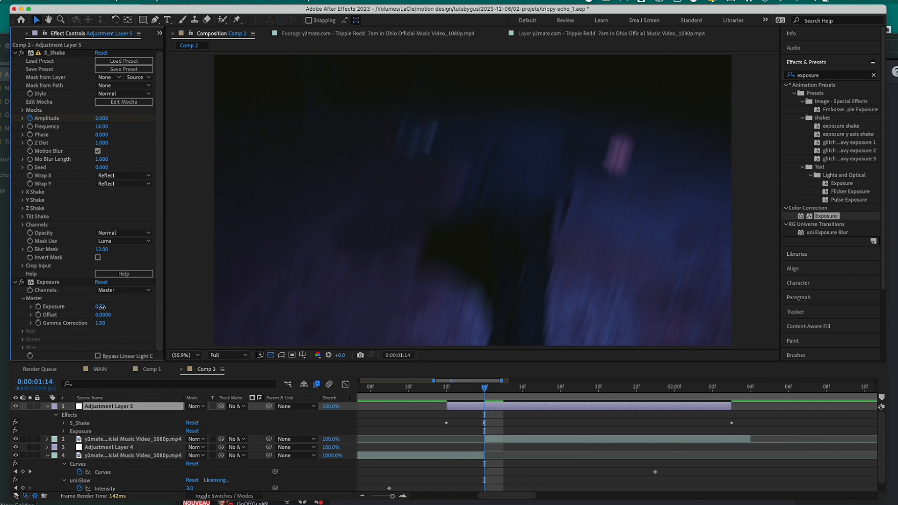
left_click(102, 307)
type("3")
key("Return")
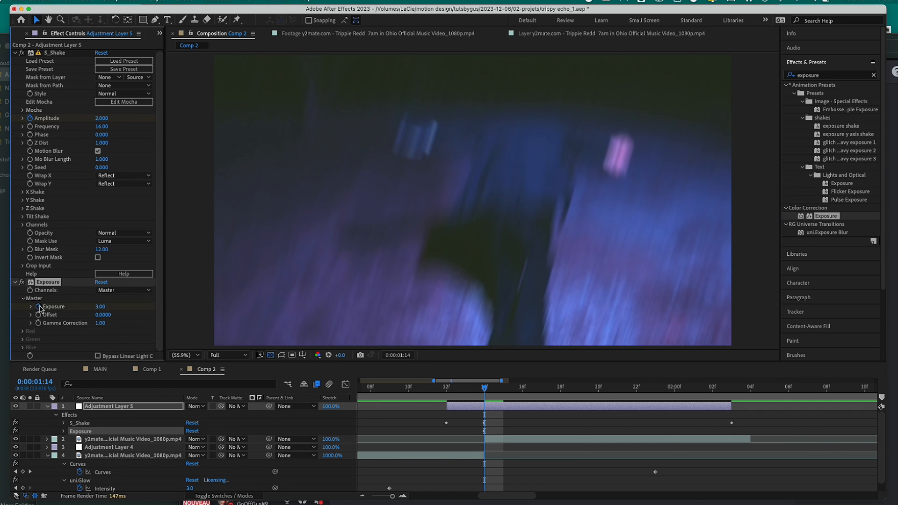
Keyframe the Exposure value at 0 two frames earlier, at 0:00:01:12
key("Page_Up")
key("Page_Up")
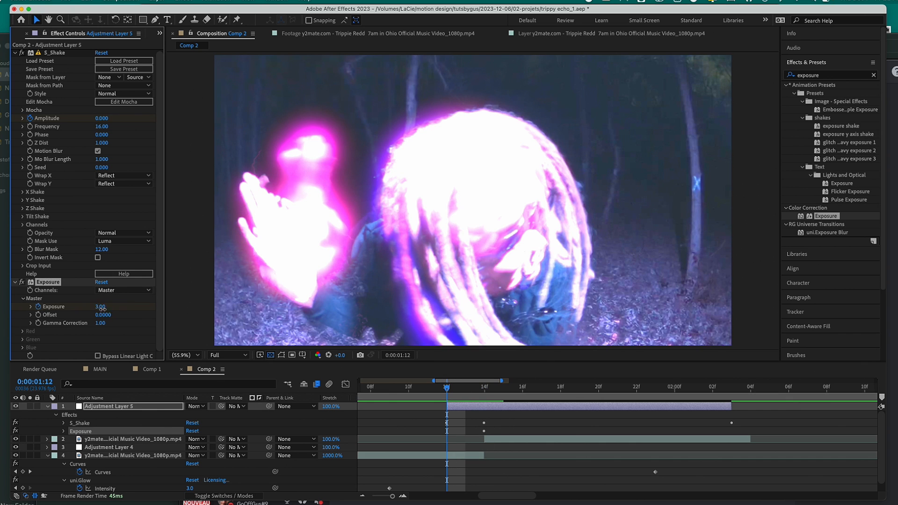
left_click(102, 307)
type("0")
key("Return")
Keyframe the Exposure value at 0 at the end of the adjustment layer, at 0:00:02:03
key("k")
key("k")
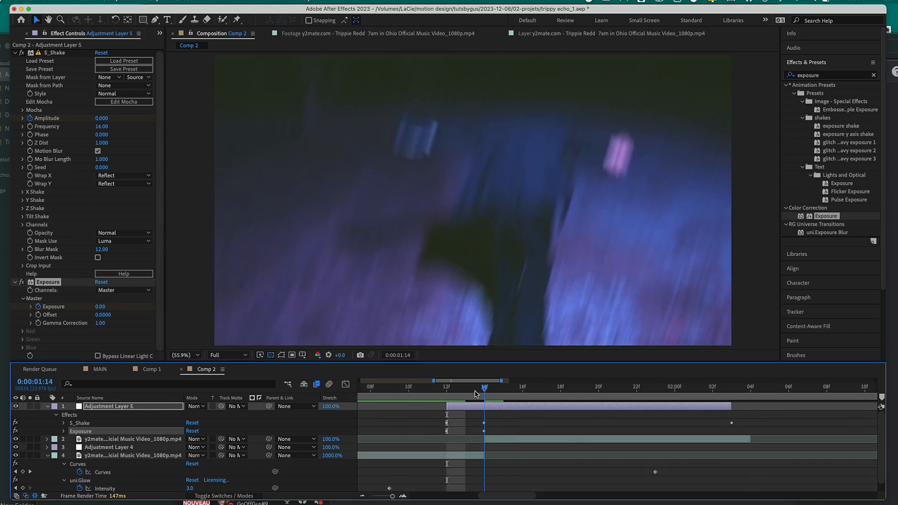
key("KP_Enter")
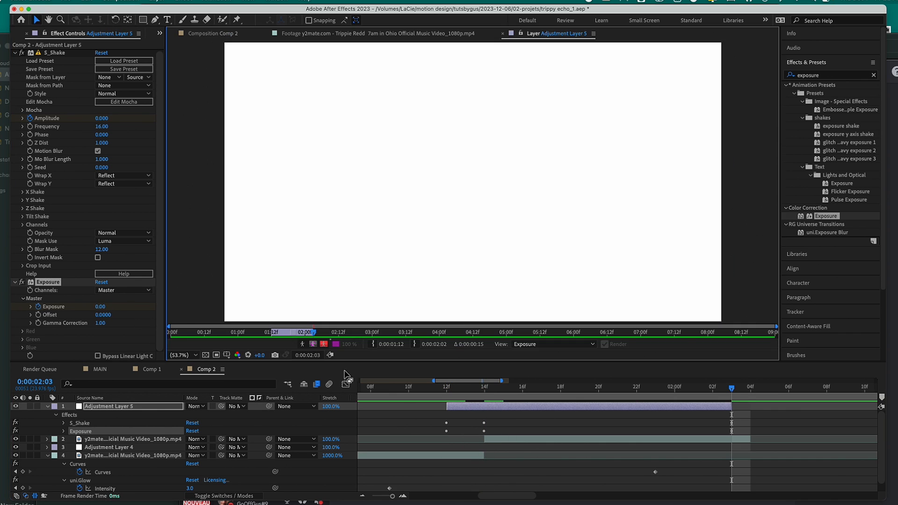
Easy-ease the three Exposure keyframes and reshape the speed graph so the flash falls off sharply after 0:00:01:14
key("u")
left_click_drag(756, 434, 408, 447)
key("F9")
left_click(345, 384)
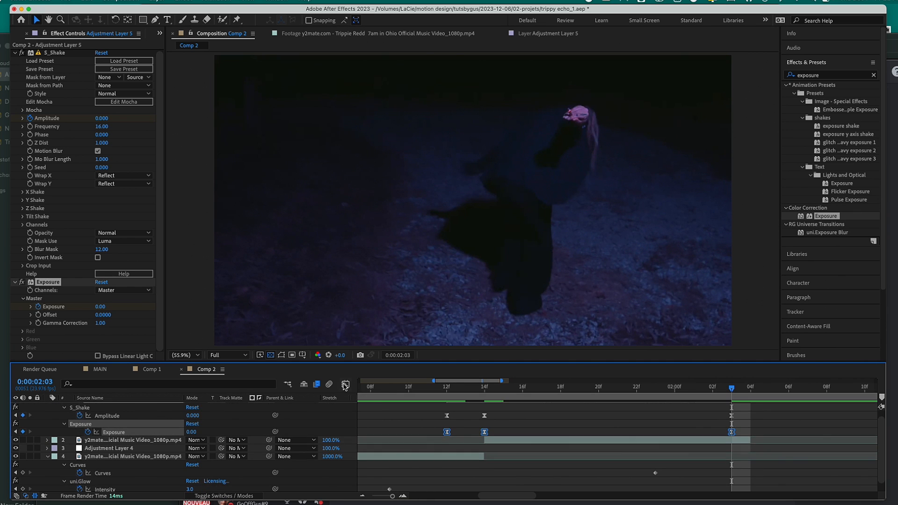
left_click(597, 471)
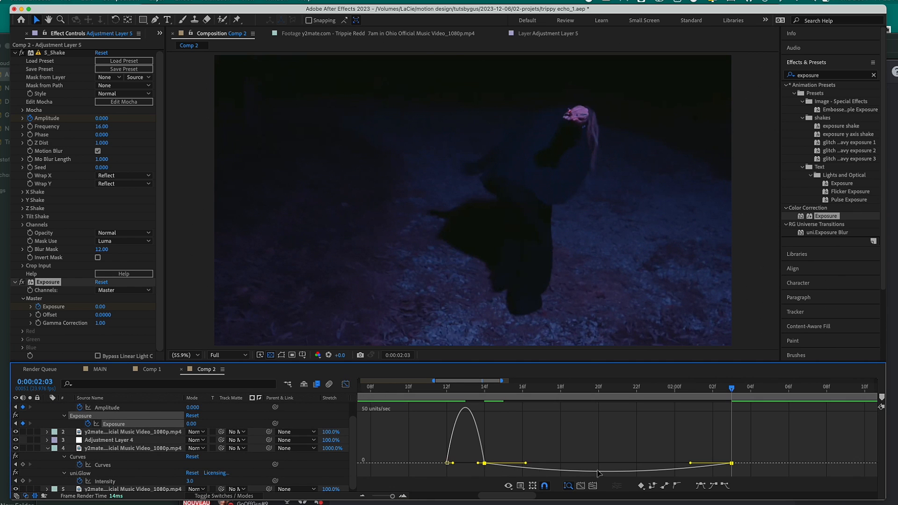
left_click_drag(692, 464, 486, 469)
left_click_drag(608, 463, 596, 463)
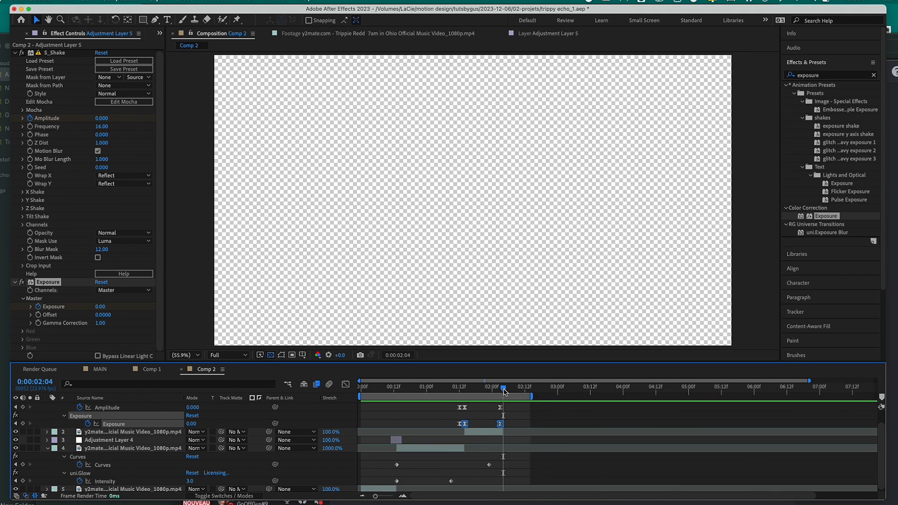
End the work area at 0:00:02:04 and preview the composition from its first frame
key("n")
left_click_drag(504, 391, 335, 387)
scroll(335, 387, "down", 1)
key("space")
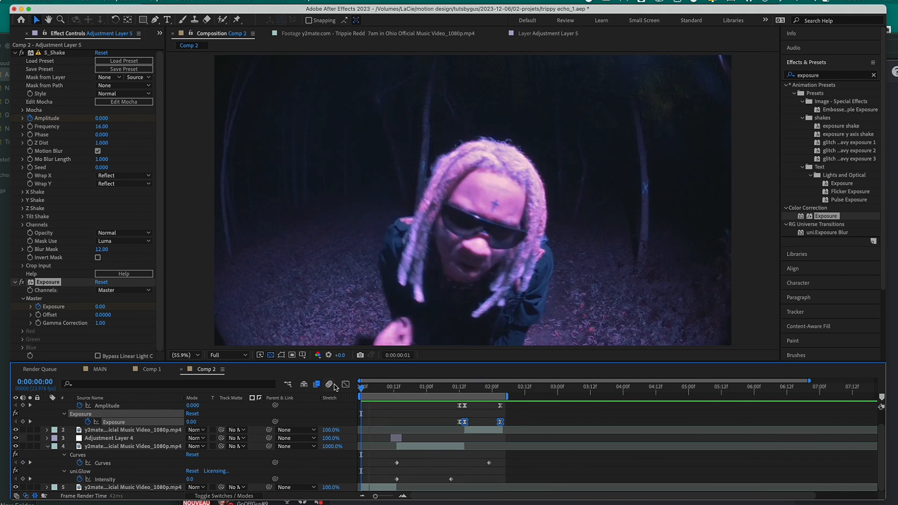